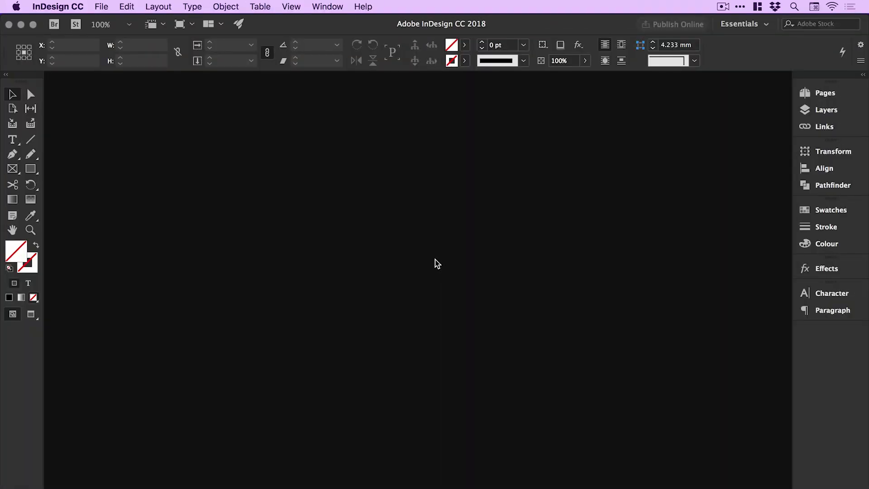
Start a new 57 × 57 mm custom document with 5 mm margins and 3 mm bleed
{"action": "left_click", "coordinate": [103, 4]}
{"action": "mouse_move", "coordinate": [110, 21]}
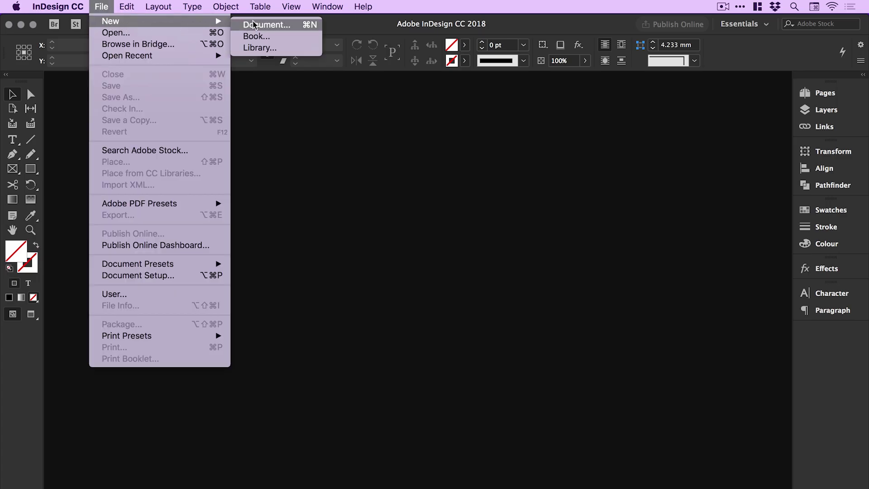
{"action": "left_click", "coordinate": [254, 25]}
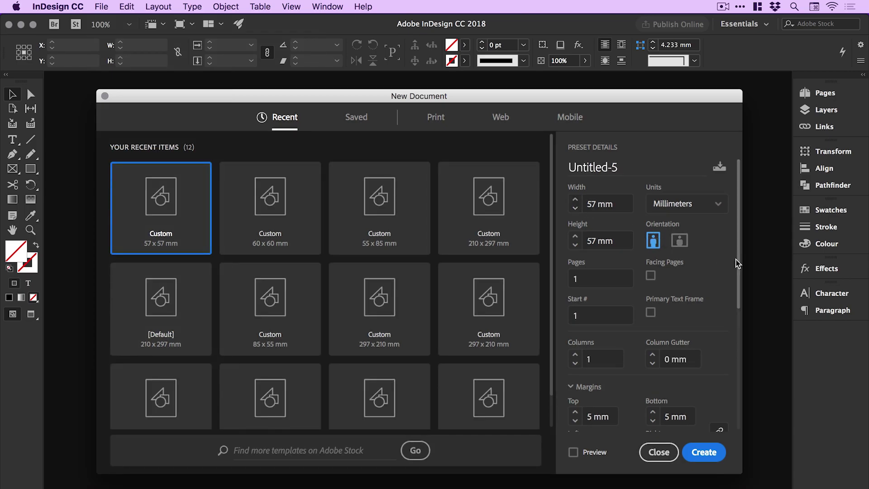
{"action": "scroll", "coordinate": [740, 264], "scroll_direction": "down", "scroll_amount": 10}
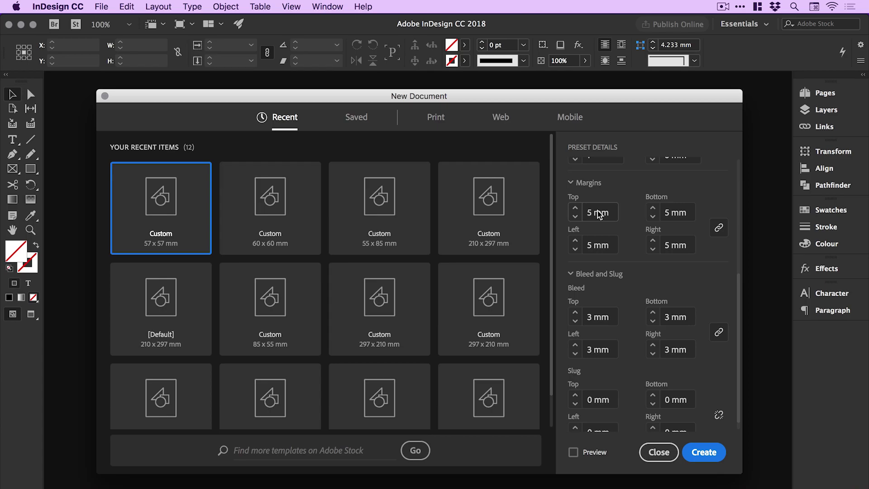
{"action": "scroll", "coordinate": [739, 296], "scroll_direction": "down", "scroll_amount": 2}
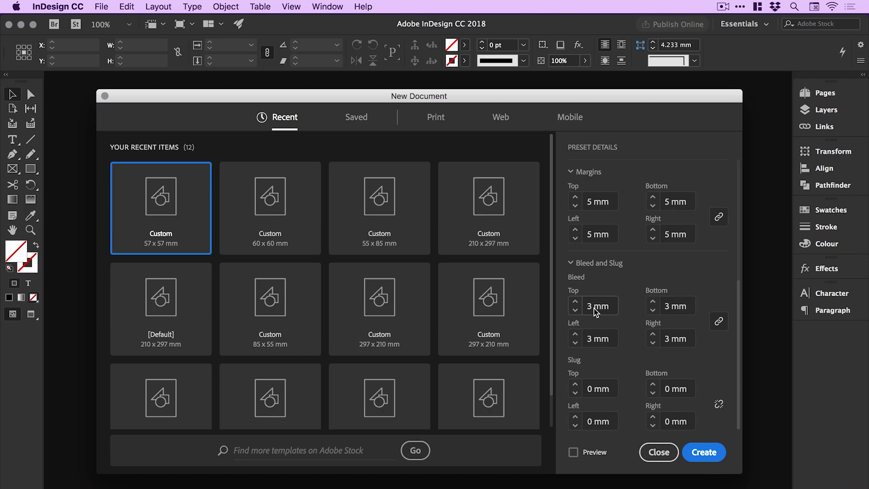
Create the square card document and switch it to Preview screen mode
{"action": "left_click", "coordinate": [704, 452]}
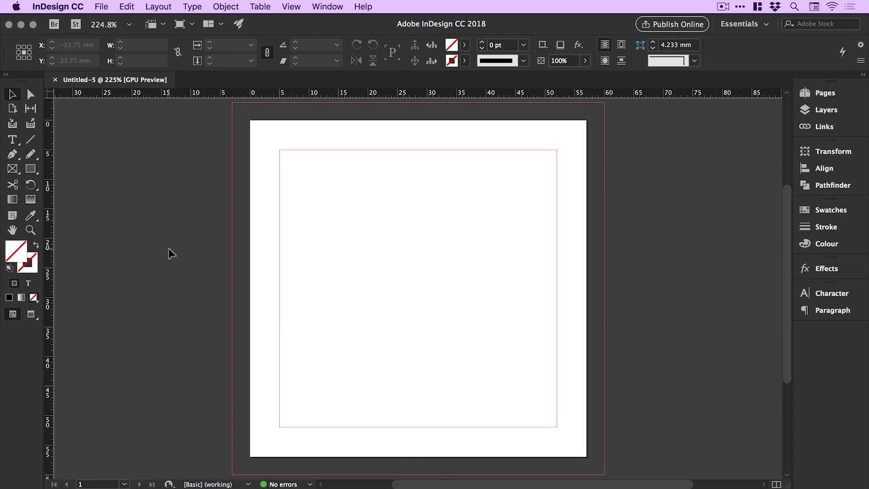
{"action": "left_click", "coordinate": [29, 314]}
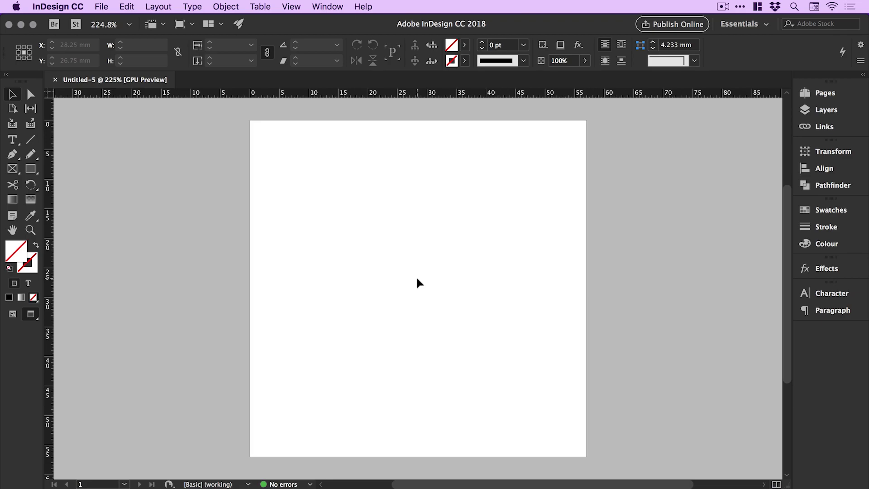
Select the yellow 'b' logo artwork in Illustrator's Logo.ai, then return to InDesign
{"action": "key", "text": "super+Tab"}
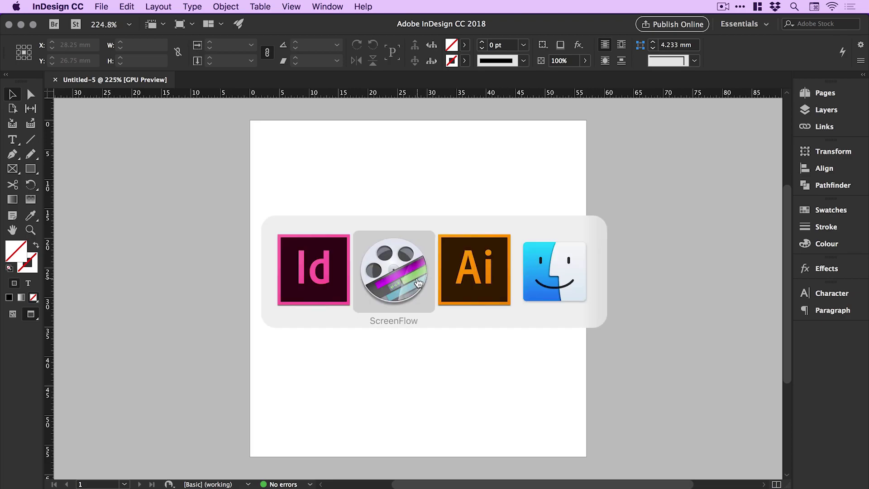
{"action": "key", "text": "super+Tab"}
{"action": "key", "text": "a"}
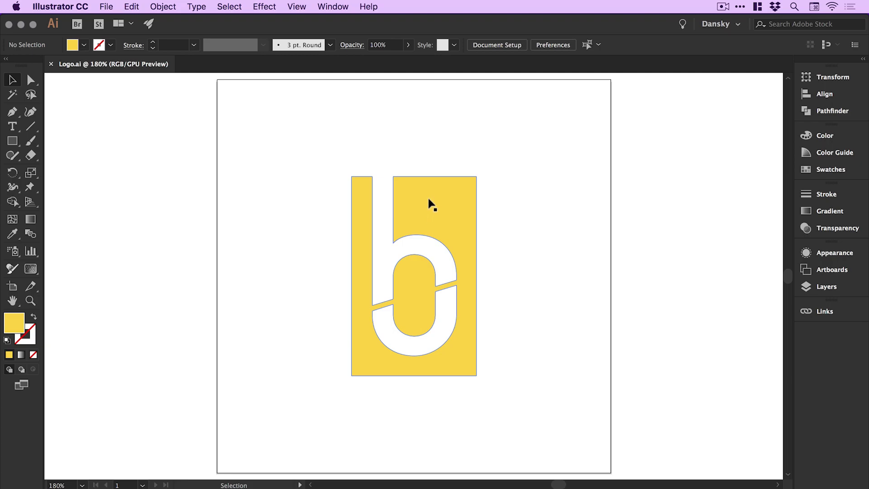
{"action": "left_click", "coordinate": [430, 202]}
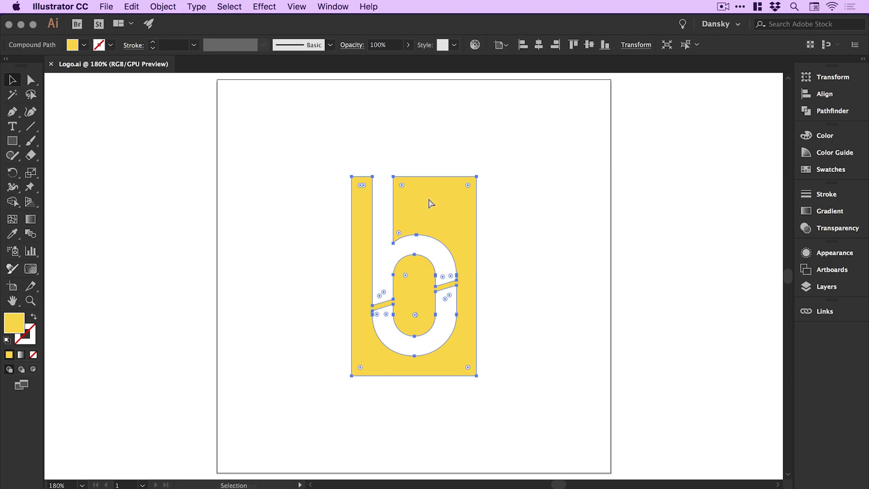
{"action": "key", "text": "super+Tab"}
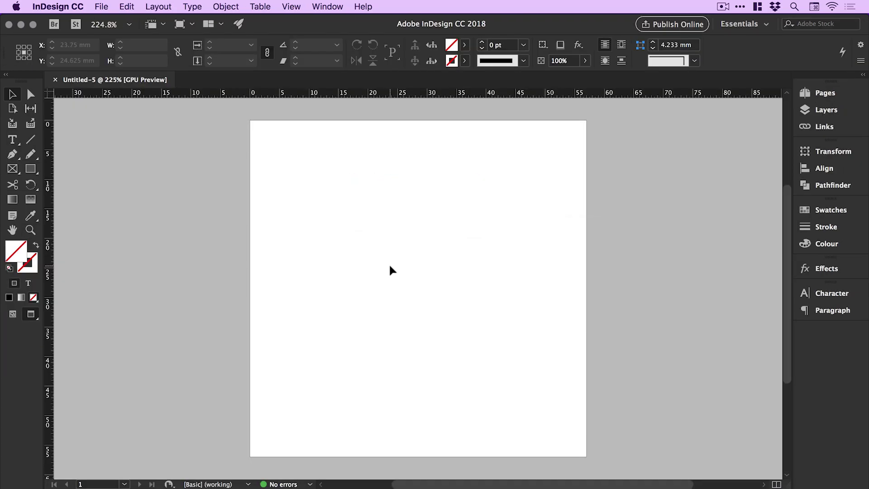
Paste the yellow 'b' logo and scale it to 83%, then 66%
{"action": "left_click", "coordinate": [127, 6]}
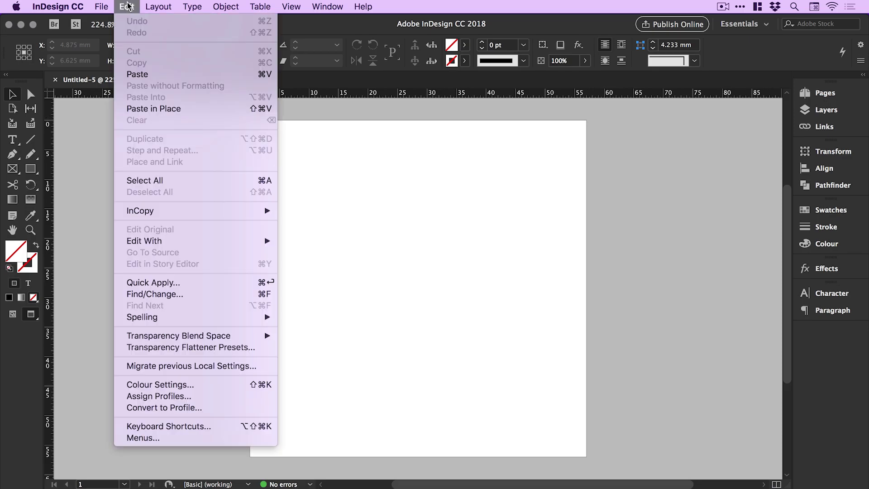
{"action": "left_click", "coordinate": [148, 81]}
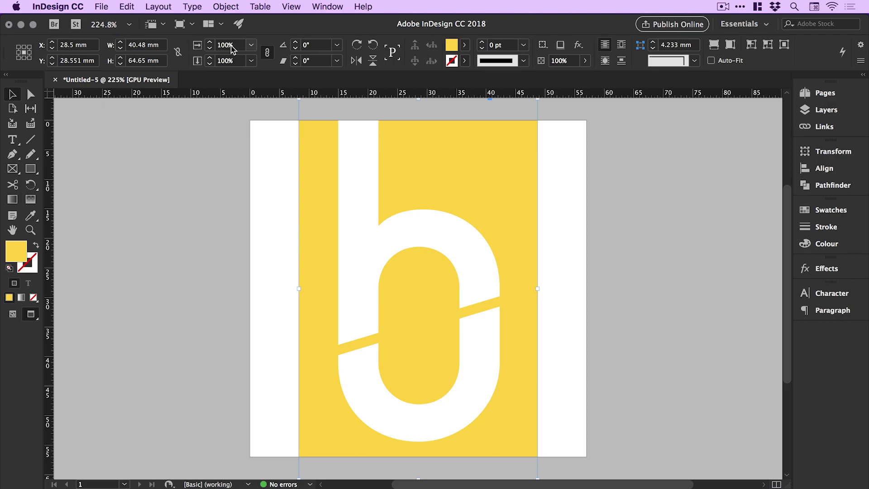
{"action": "type", "text": "83"}
{"action": "key", "text": "Return"}
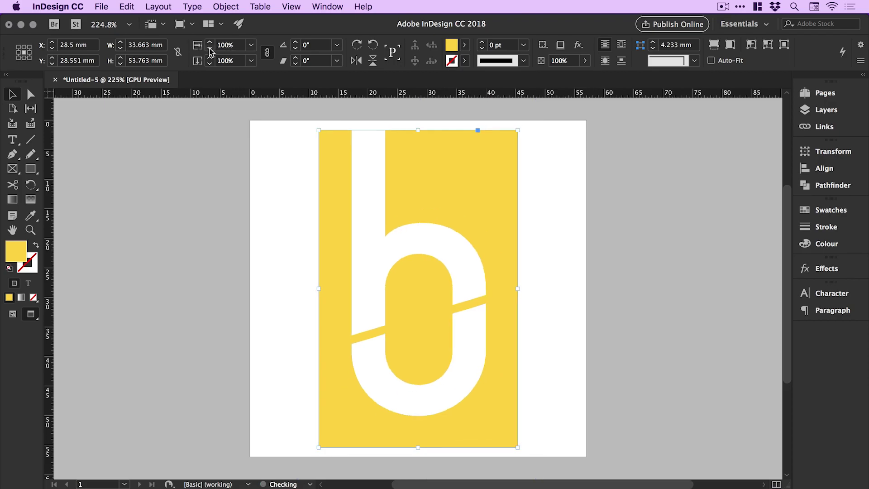
{"action": "type", "text": "66"}
{"action": "key", "text": "Return"}
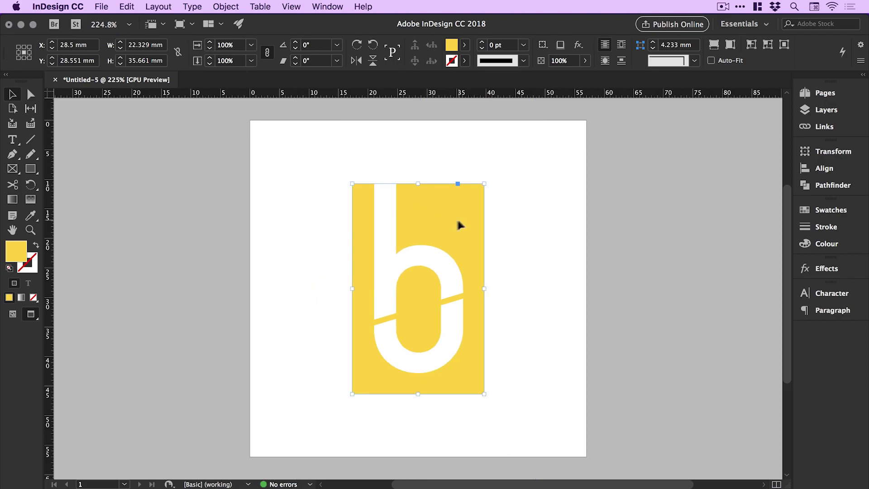
Park the logo on the pasteboard left of the page, in Normal view
{"action": "left_click_drag", "start_coordinate": [458, 225], "coordinate": [199, 218]}
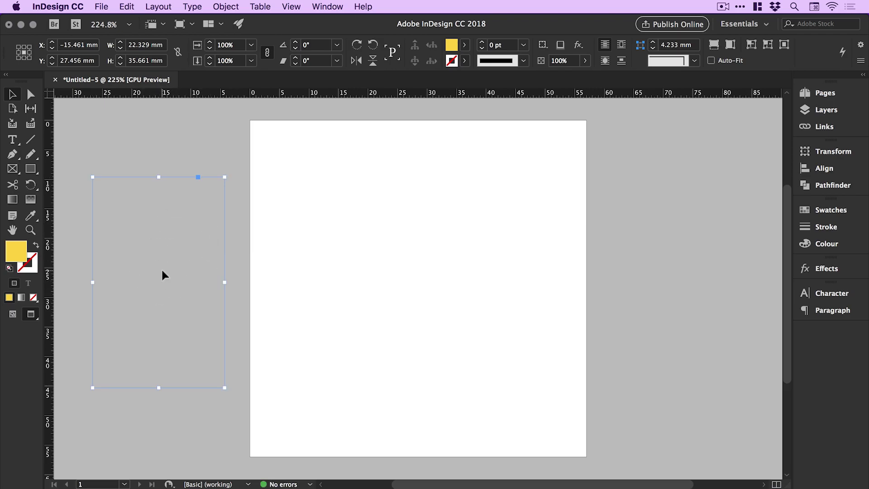
{"action": "left_click", "coordinate": [8, 320]}
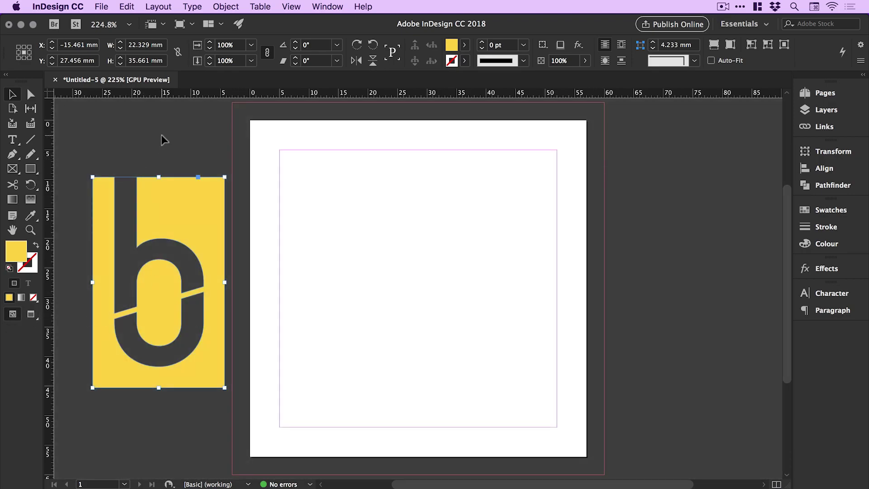
{"action": "left_click", "coordinate": [161, 135]}
{"action": "left_click_drag", "start_coordinate": [184, 223], "coordinate": [162, 211]}
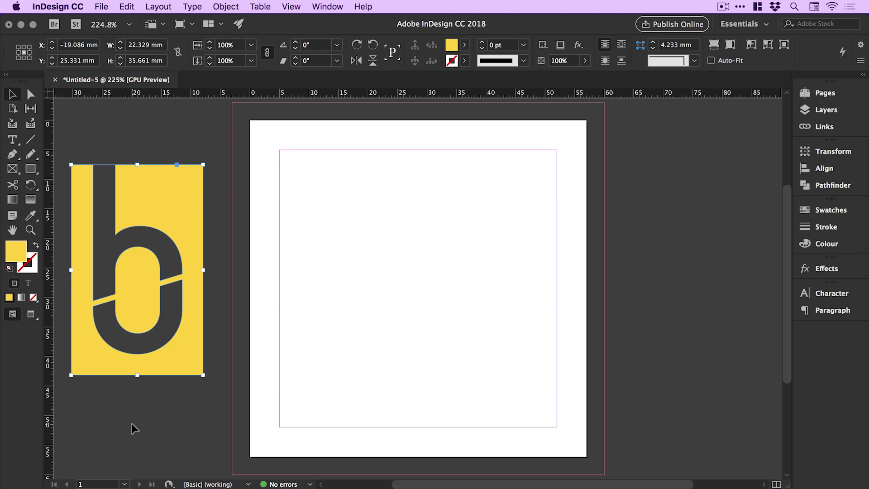
{"action": "left_click_drag", "start_coordinate": [157, 213], "coordinate": [438, 221]}
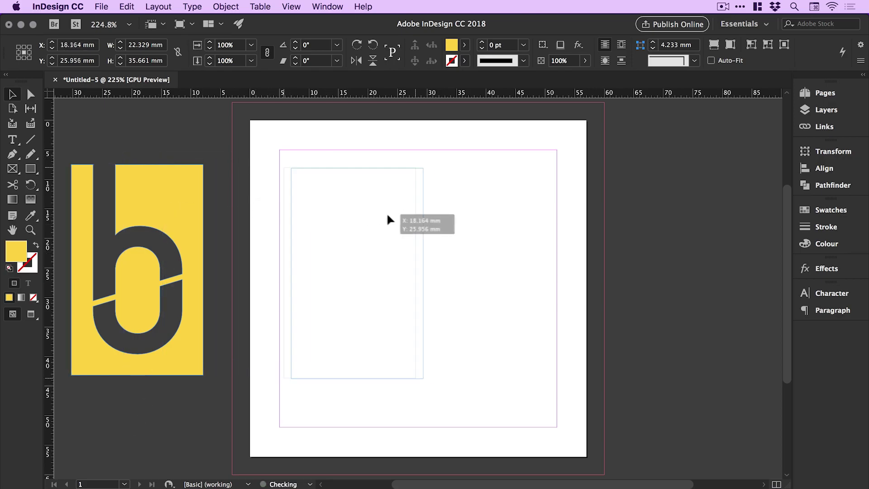
{"action": "key", "text": "super+z"}
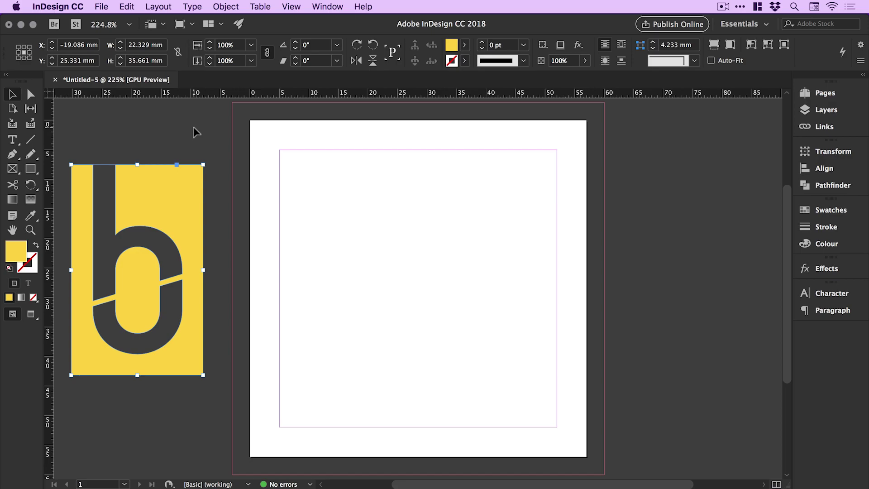
Draw a text frame near the page centre, type 'Jonny Smith', and select it
{"action": "left_click", "coordinate": [12, 139]}
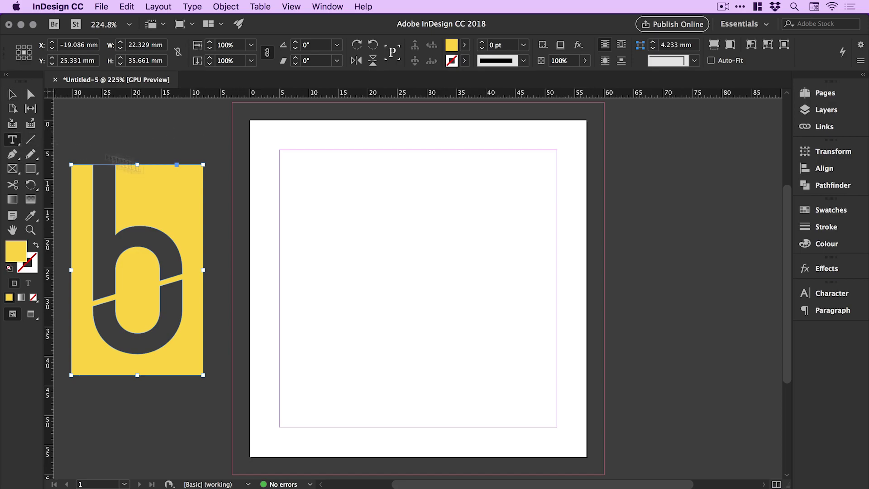
{"action": "left_click_drag", "start_coordinate": [360, 251], "coordinate": [541, 299]}
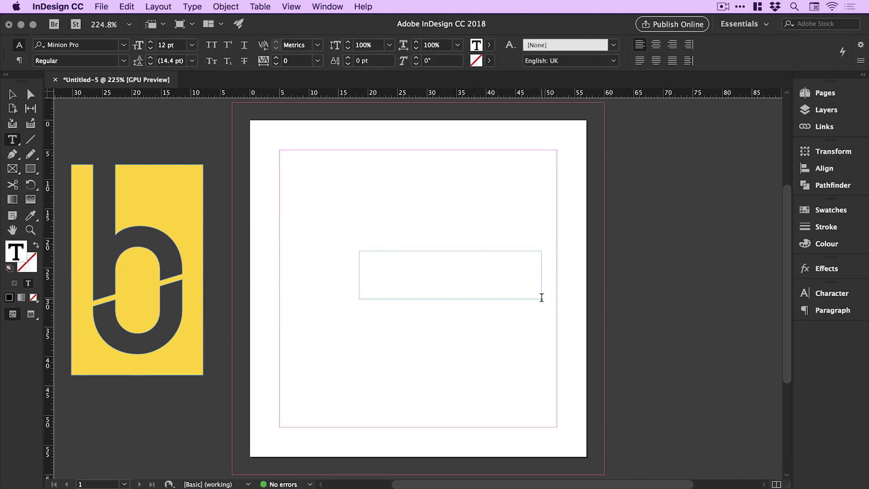
{"action": "type", "text": "Jonn"}
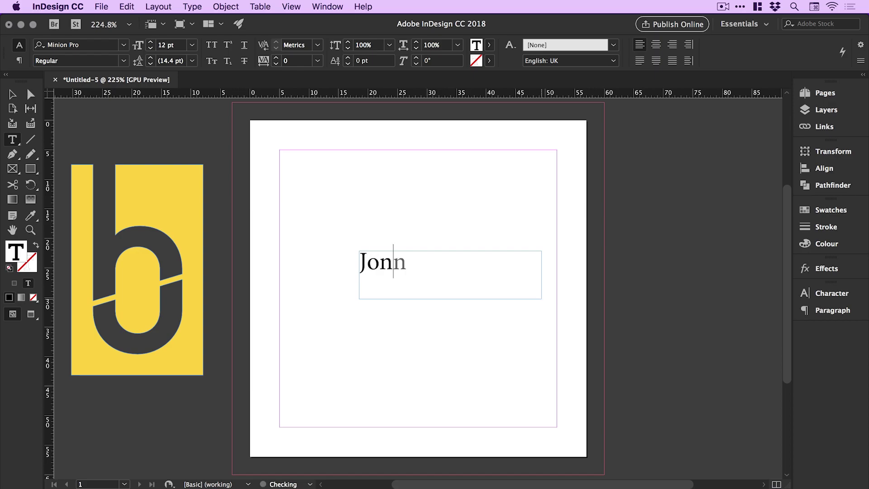
{"action": "type", "text": "y Simit"}
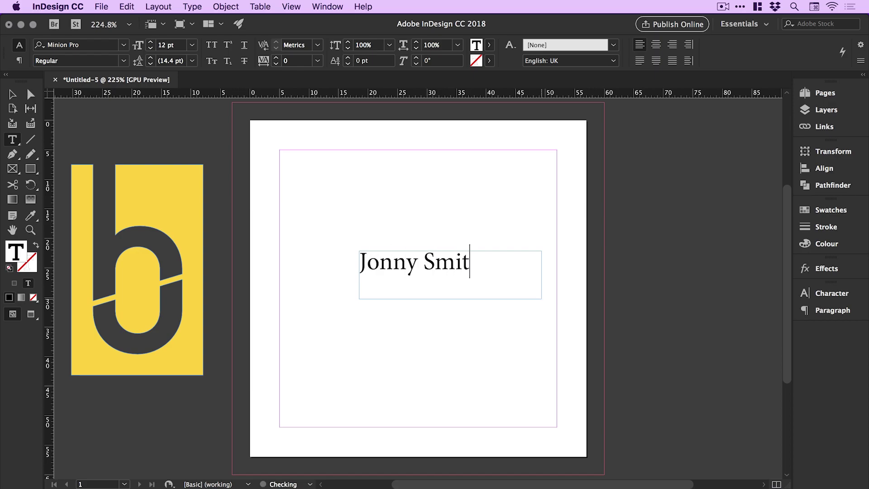
{"action": "type", "text": "h"}
{"action": "left_click_drag", "start_coordinate": [487, 262], "coordinate": [339, 269]}
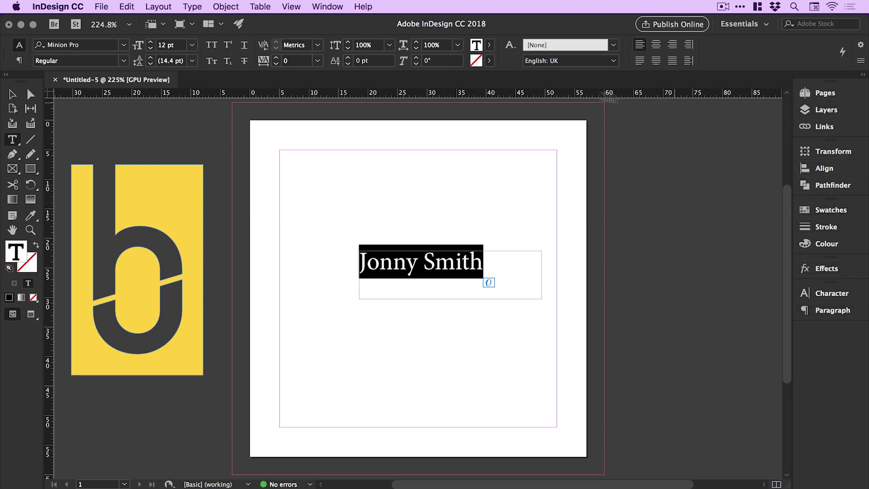
Centre-align the name 'Jonny Smith' within its frame
{"action": "left_click", "coordinate": [330, 7]}
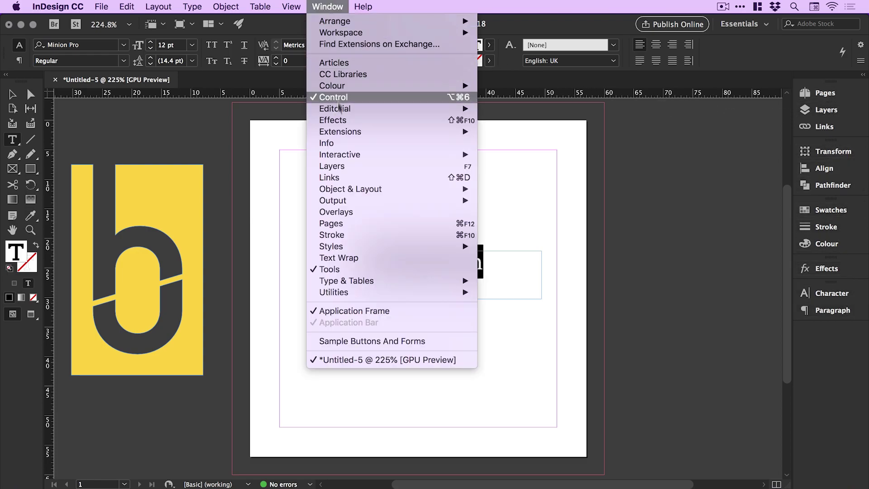
{"action": "left_click", "coordinate": [338, 4]}
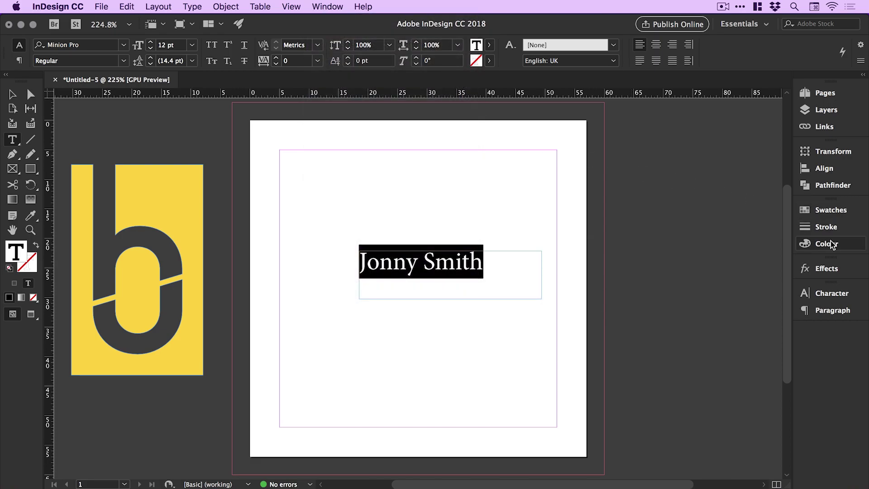
{"action": "left_click", "coordinate": [831, 310]}
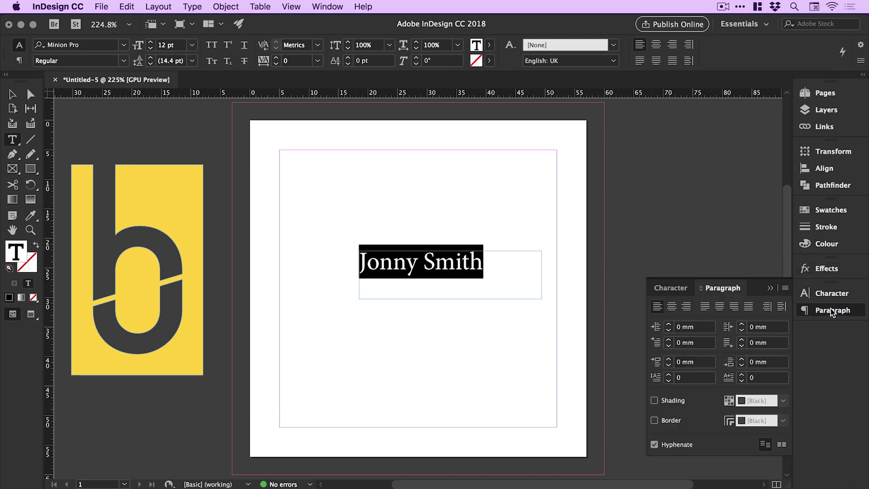
{"action": "left_click", "coordinate": [673, 307]}
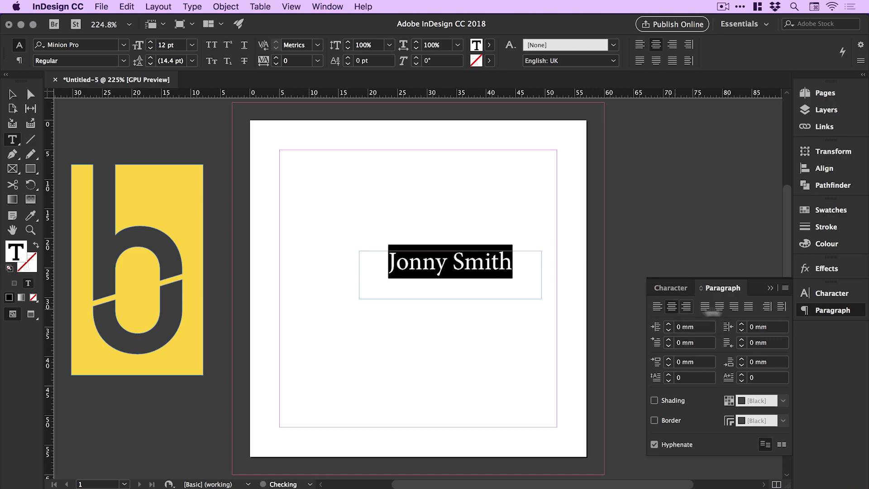
Set 'Jonny Smith' in the Calmar Regular typeface
{"action": "left_click", "coordinate": [829, 295]}
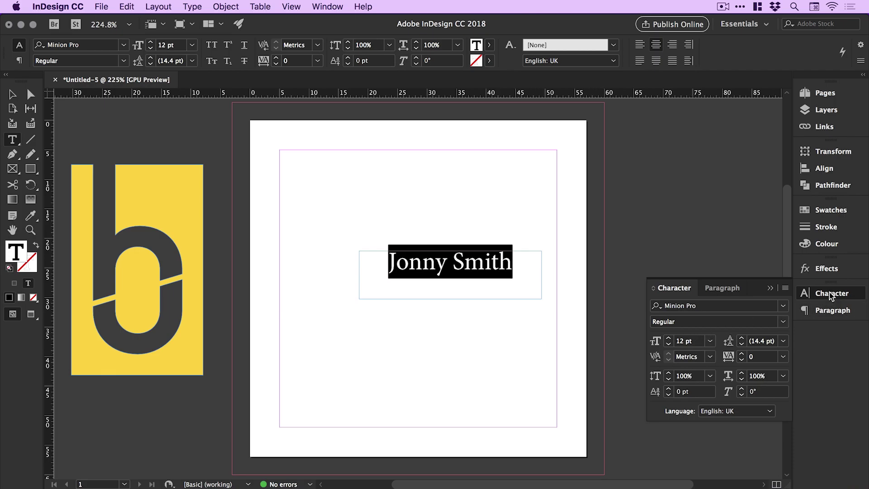
{"action": "left_click", "coordinate": [831, 296]}
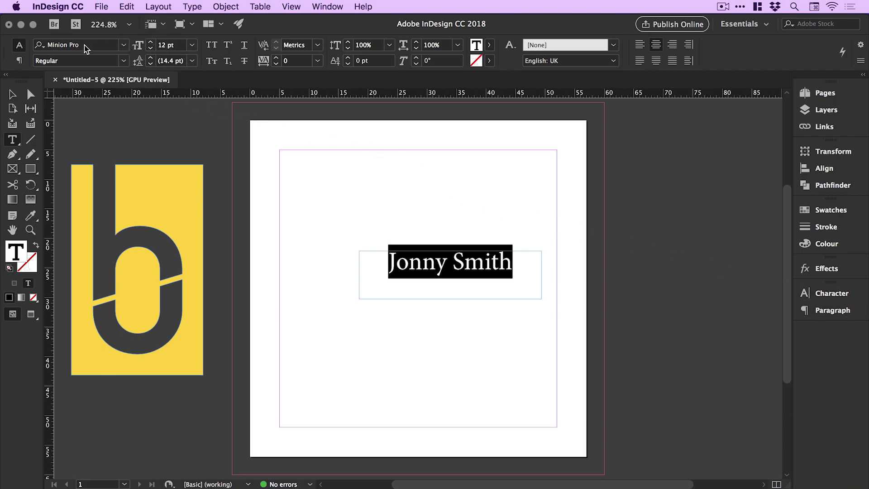
{"action": "left_click", "coordinate": [85, 45]}
{"action": "type", "text": "c"}
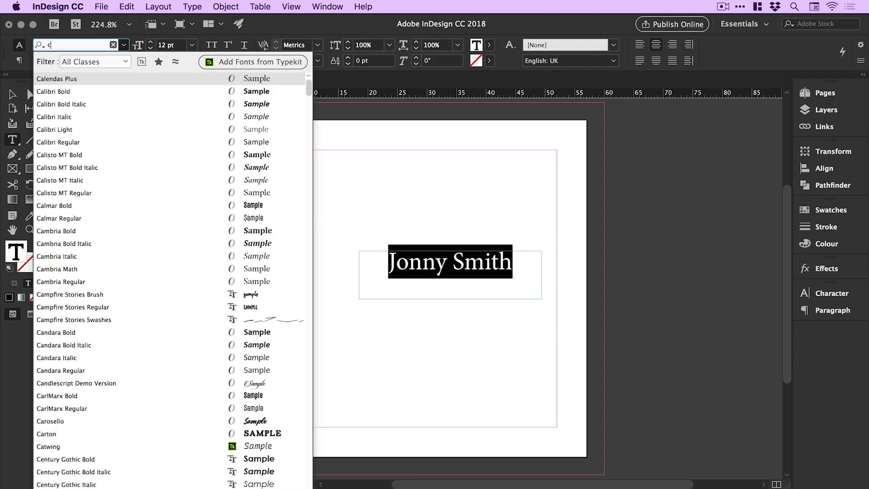
{"action": "type", "text": "alm"}
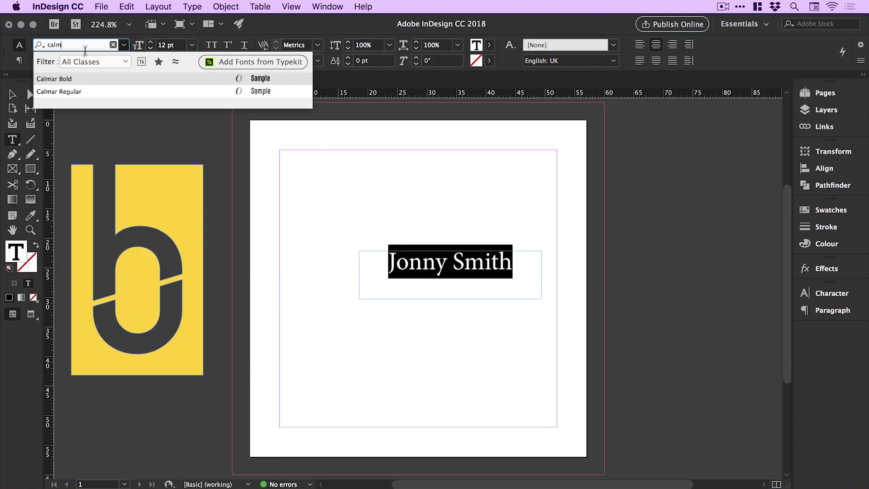
{"action": "left_click", "coordinate": [71, 92]}
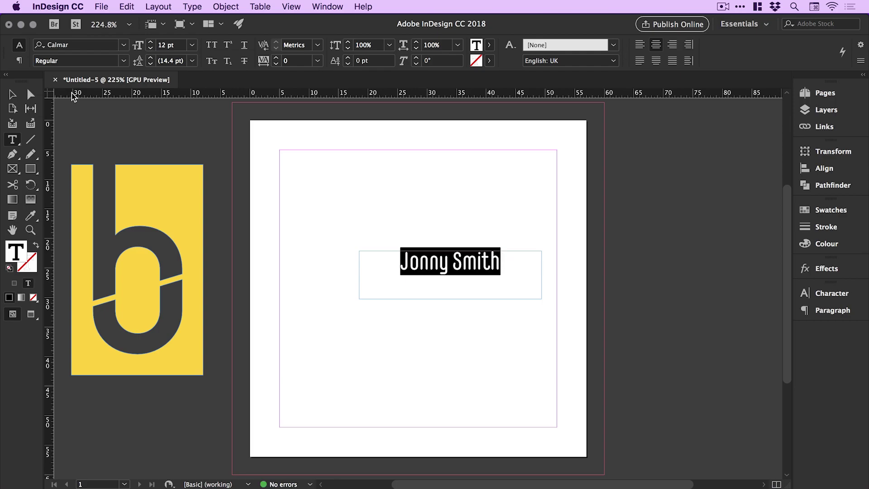
Heighten the name frame, add 'Designer' on a second line, and move the block higher
{"action": "left_click", "coordinate": [12, 95]}
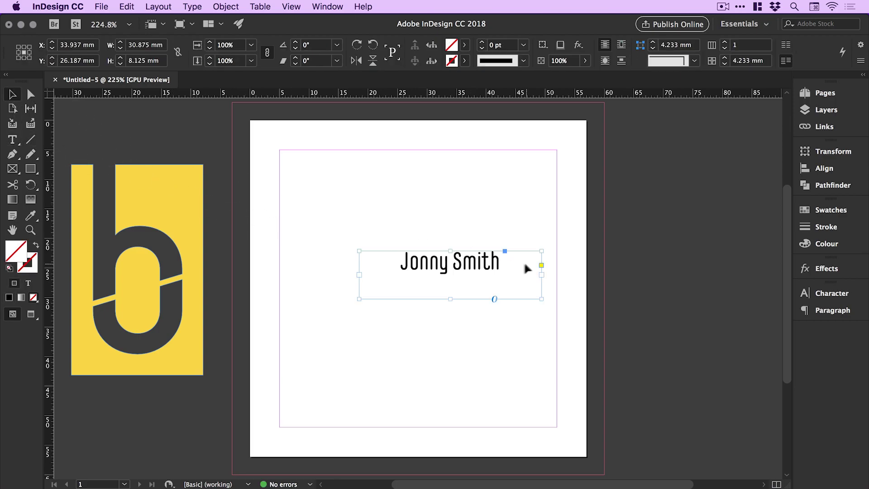
{"action": "left_click_drag", "start_coordinate": [480, 262], "coordinate": [467, 271]}
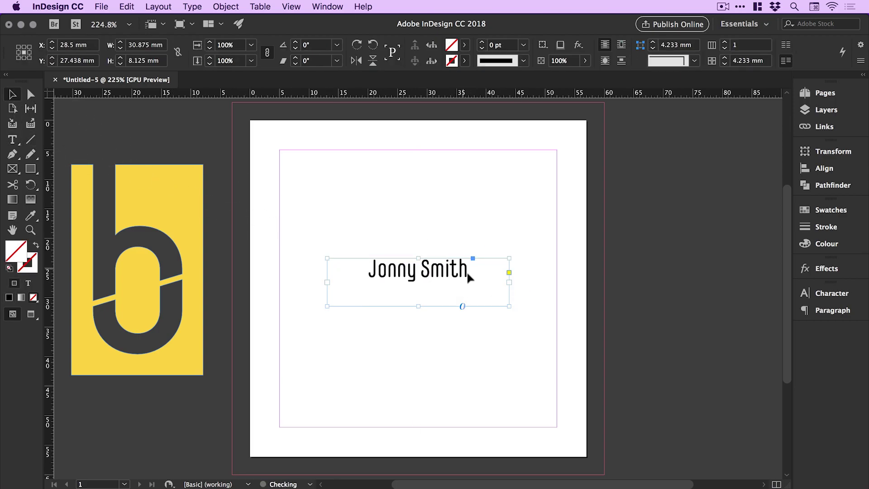
{"action": "left_click_drag", "start_coordinate": [419, 306], "coordinate": [418, 320]}
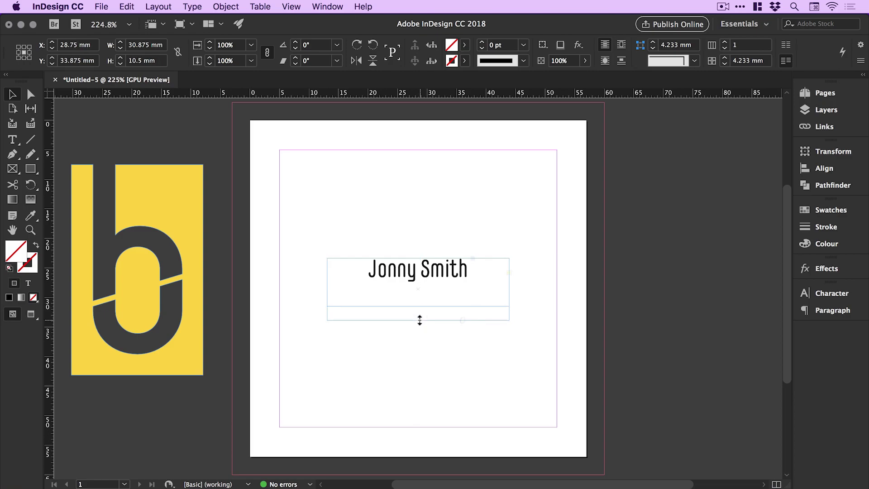
{"action": "left_click", "coordinate": [12, 139]}
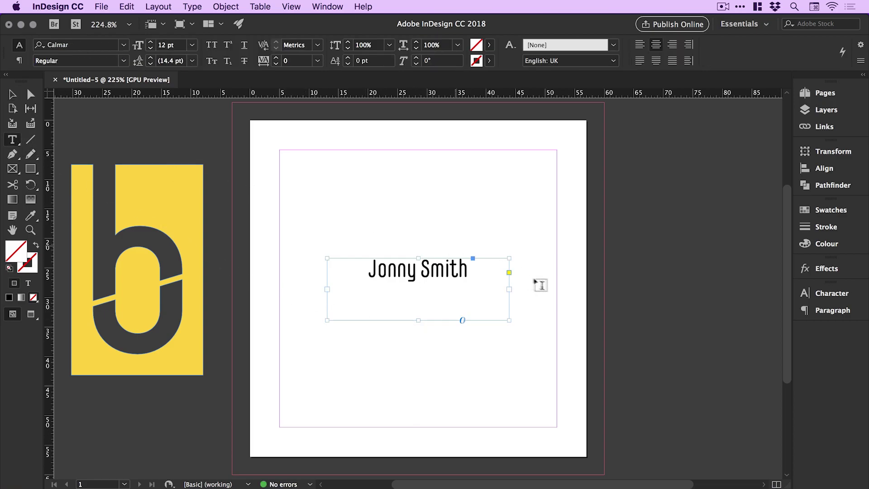
{"action": "left_click", "coordinate": [475, 269]}
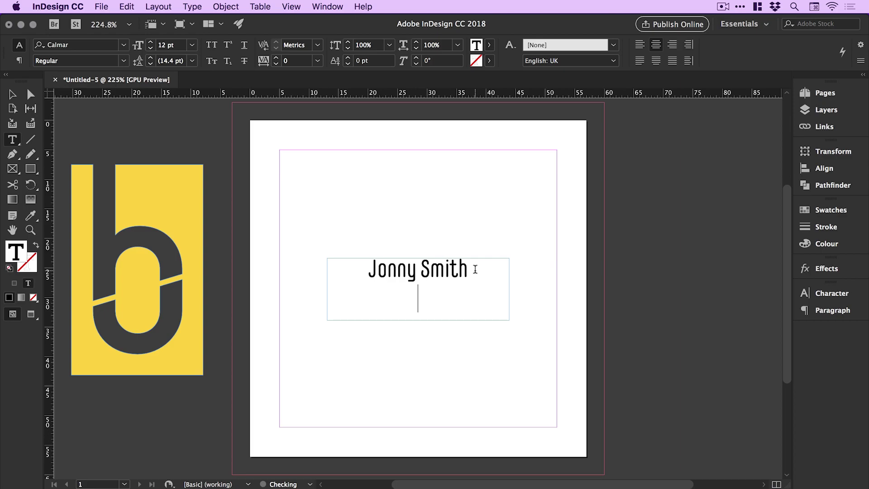
{"action": "type", "text": "D"}
{"action": "type", "text": "esigner"}
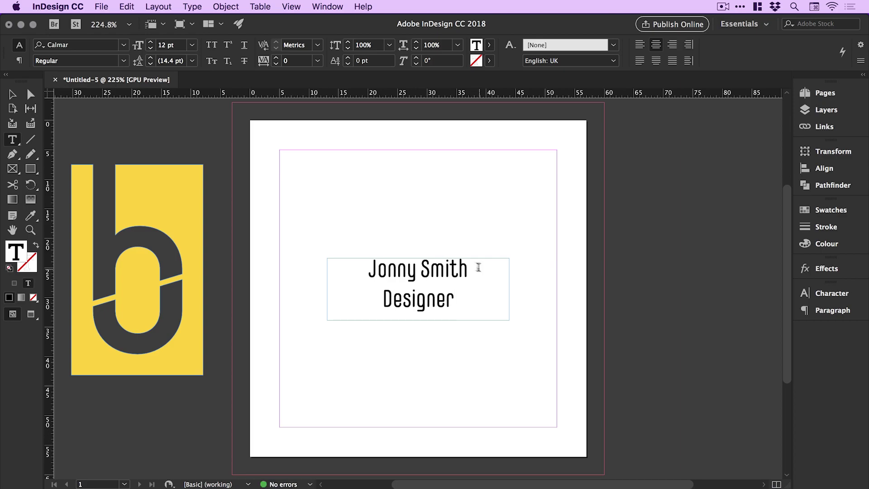
{"action": "key", "text": "Escape"}
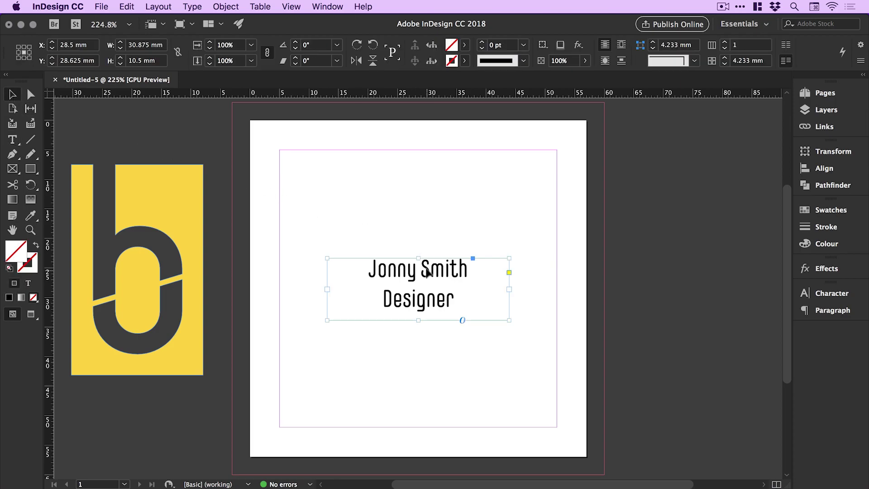
{"action": "left_click_drag", "start_coordinate": [429, 273], "coordinate": [429, 234]}
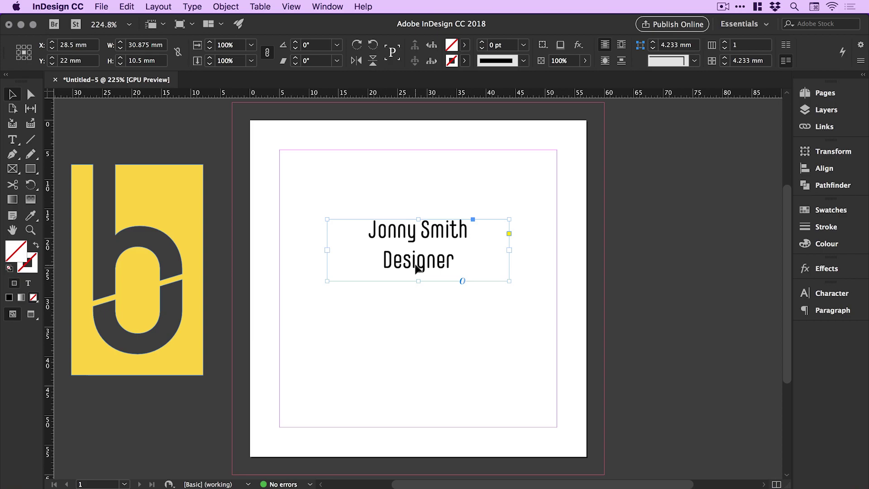
Duplicate the name frame by dragging a copy down below it
{"action": "left_click", "coordinate": [129, 7]}
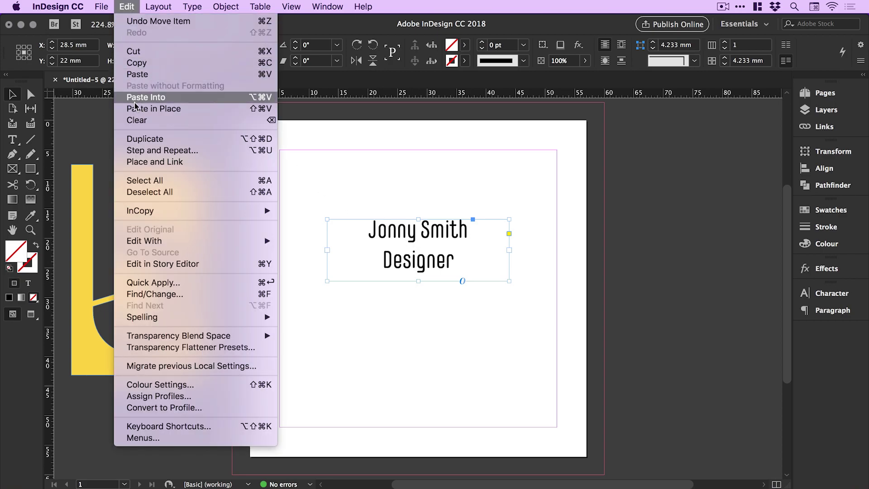
{"action": "left_click", "coordinate": [127, 7]}
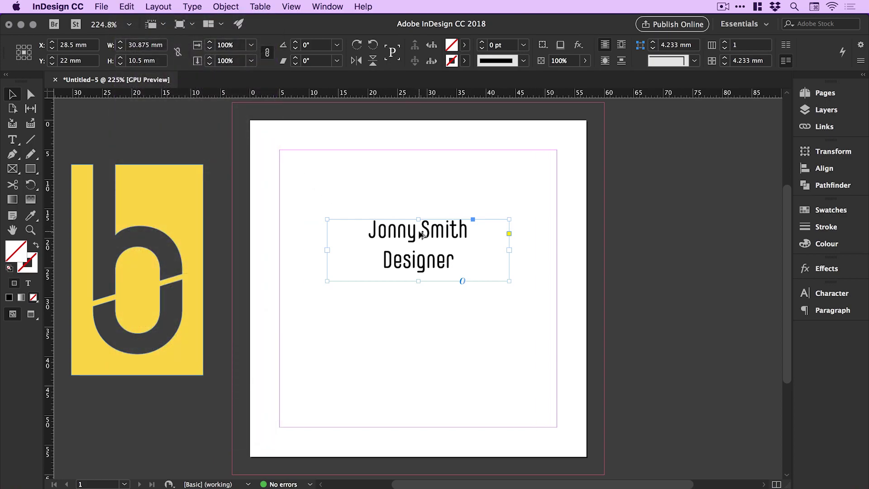
{"action": "left_click_drag", "start_coordinate": [422, 233], "coordinate": [416, 337]}
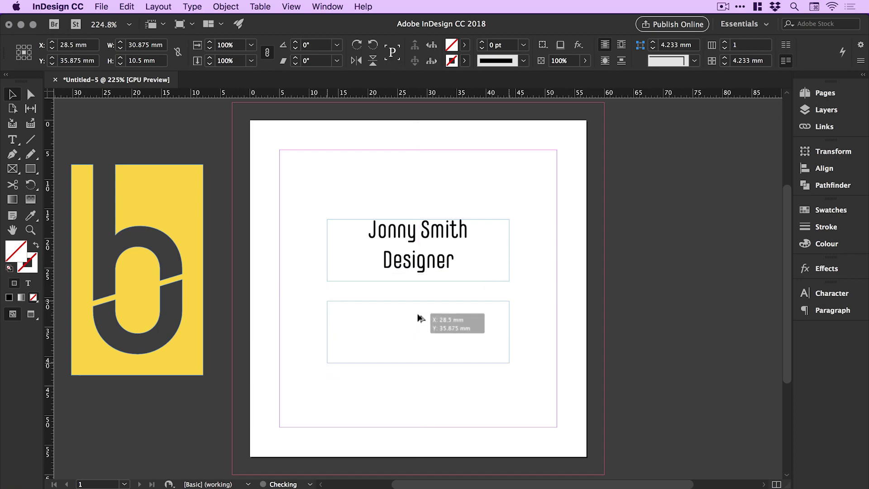
{"action": "left_click_drag", "start_coordinate": [416, 337], "coordinate": [417, 343]}
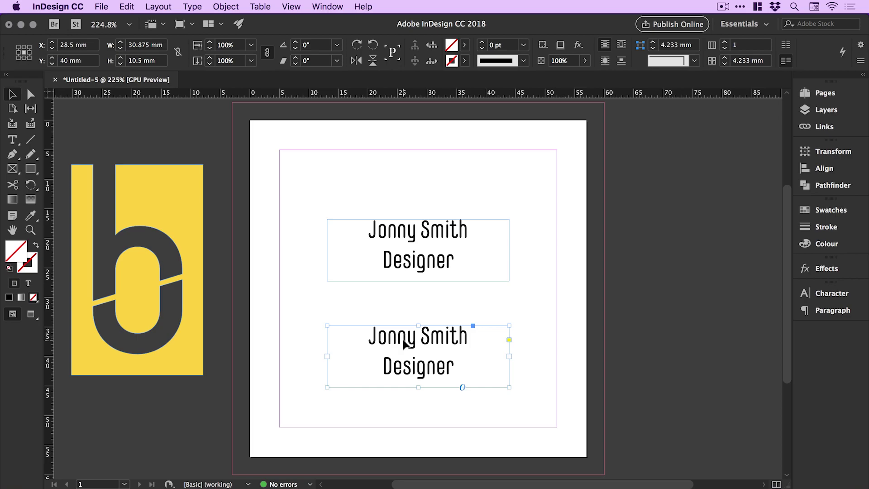
{"action": "double_click", "coordinate": [426, 339]}
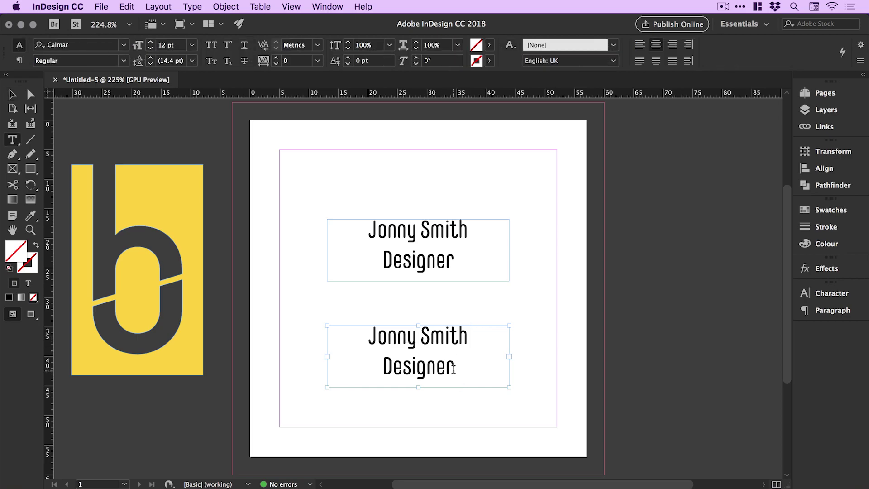
{"action": "left_click_drag", "start_coordinate": [454, 368], "coordinate": [372, 333]}
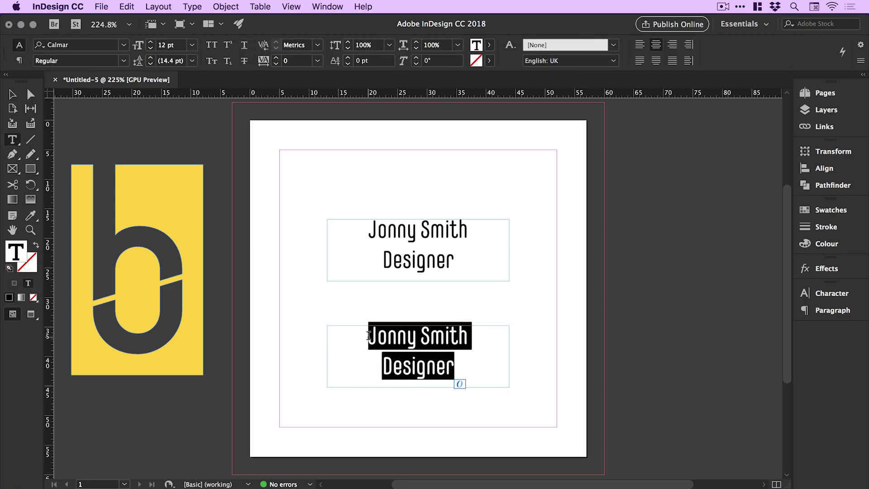
{"action": "type", "text": "01234"}
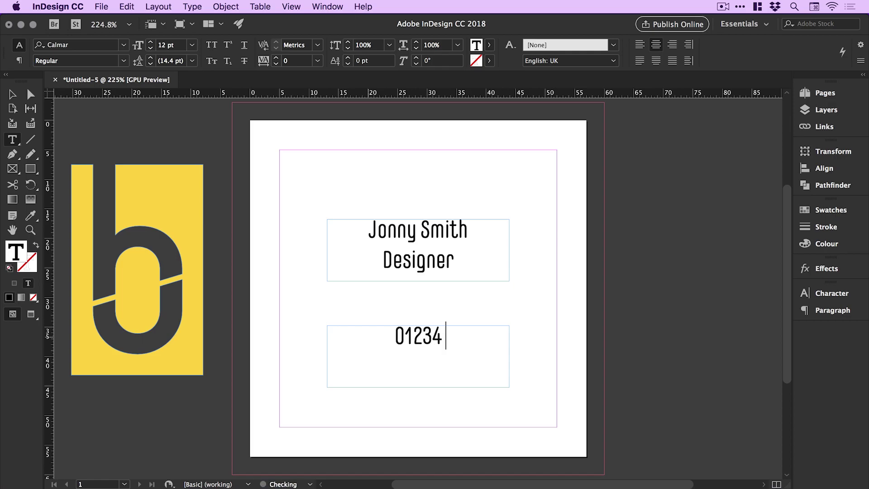
{"action": "type", "text": " 567890"}
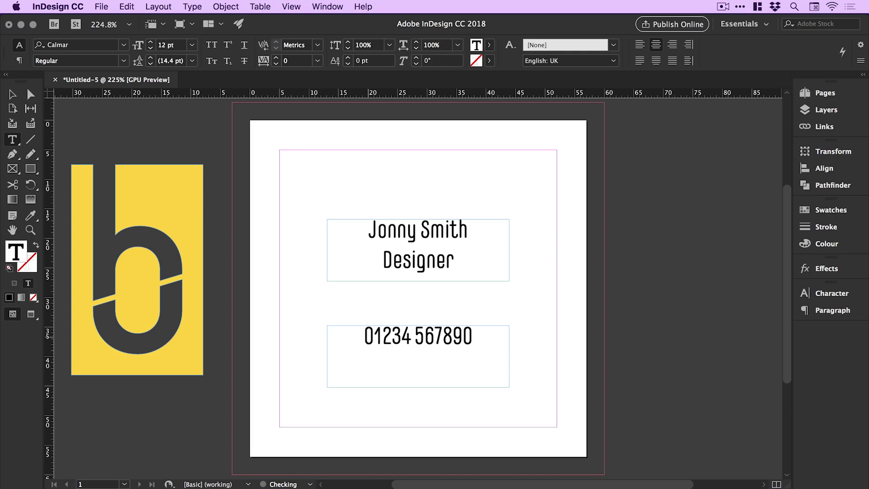
{"action": "key", "text": "Return"}
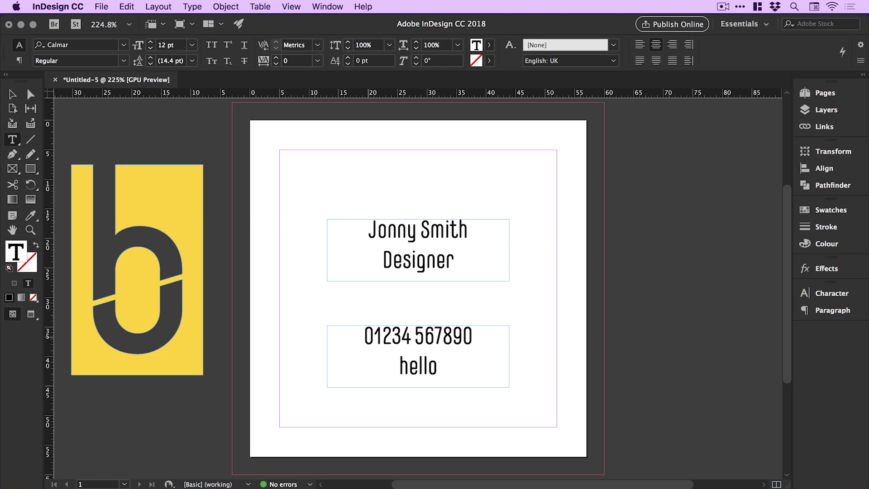
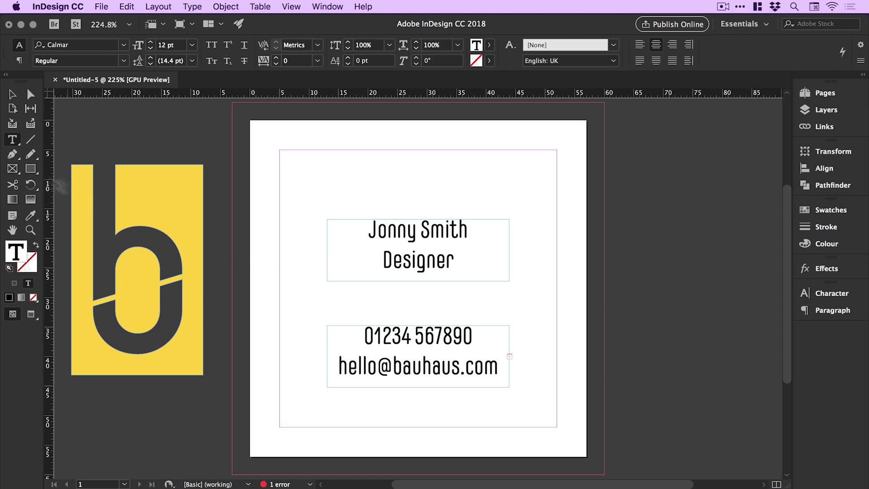
{"action": "key", "text": "Escape"}
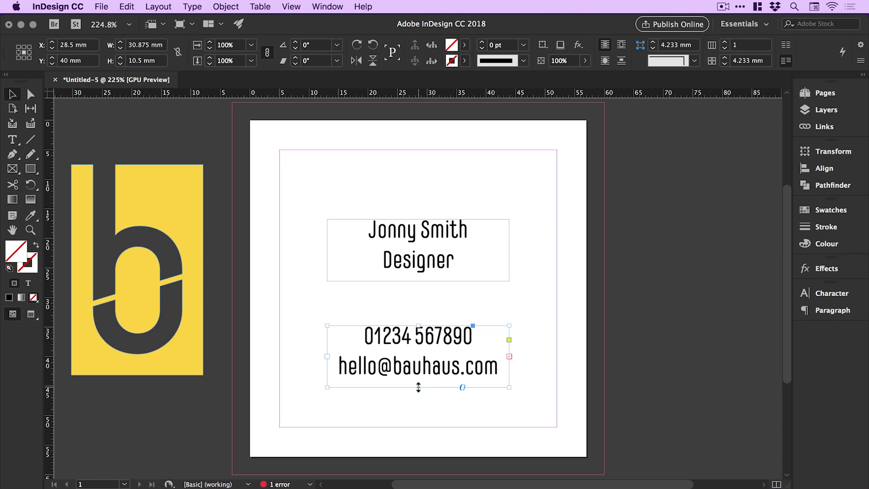
Make the contact frame taller so all three lines are visible
{"action": "left_click_drag", "start_coordinate": [418, 391], "coordinate": [418, 415]}
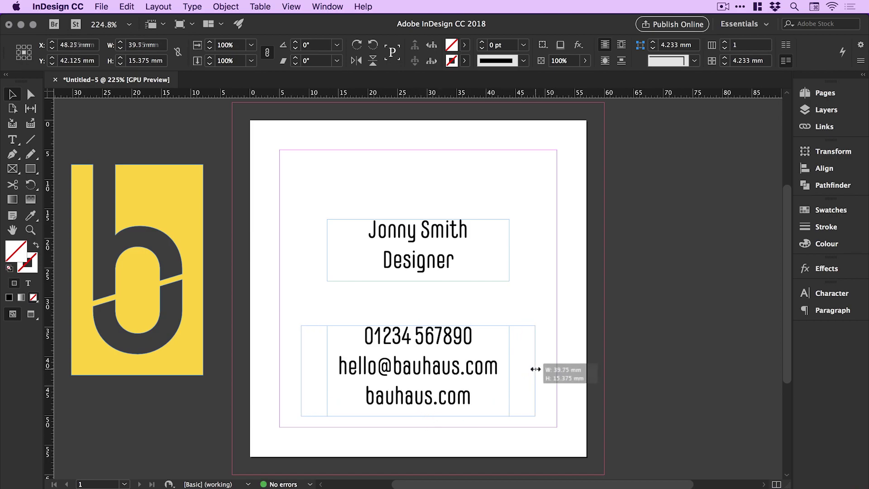
{"action": "left_click_drag", "start_coordinate": [509, 369], "coordinate": [537, 369]}
{"action": "key", "text": "super+z"}
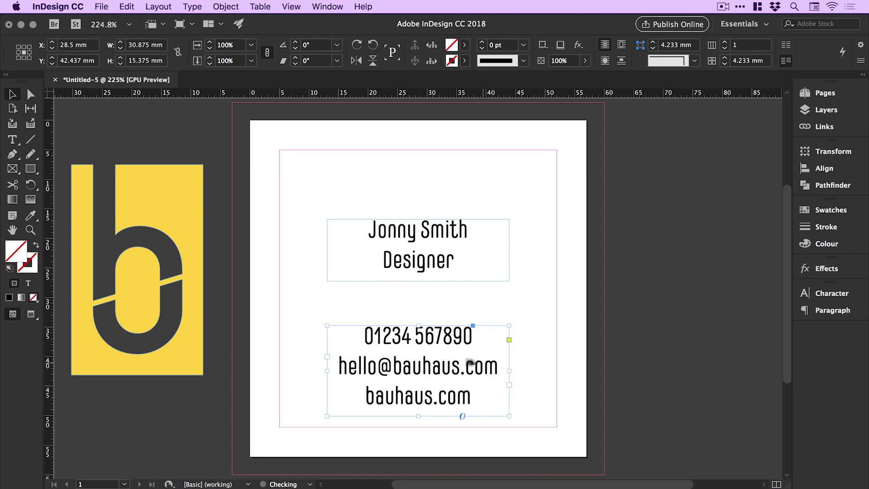
{"action": "key", "text": "t"}
Reduce the contact text size and set its leading to 11 pt
{"action": "left_click_drag", "start_coordinate": [476, 399], "coordinate": [333, 326]}
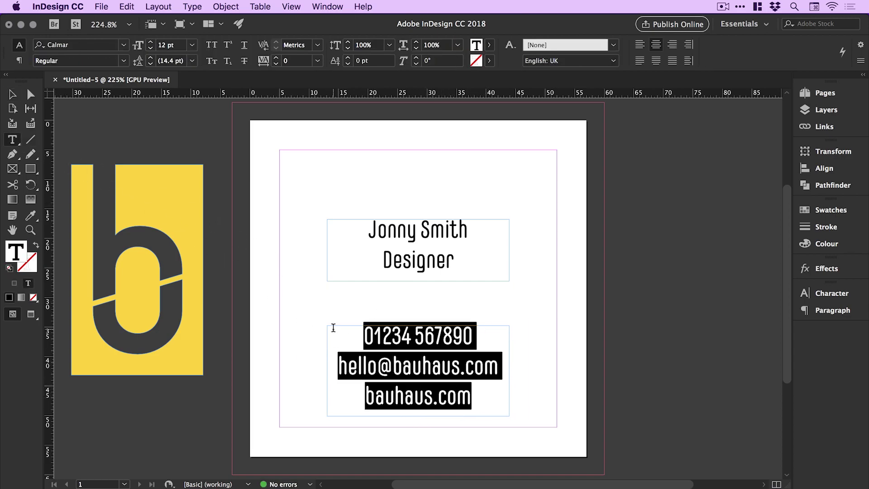
{"action": "left_click", "coordinate": [149, 48]}
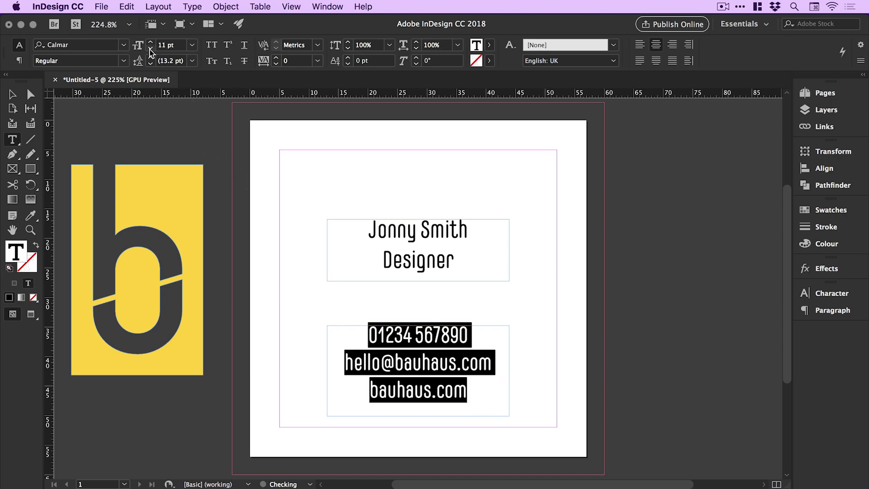
{"action": "left_click", "coordinate": [150, 49]}
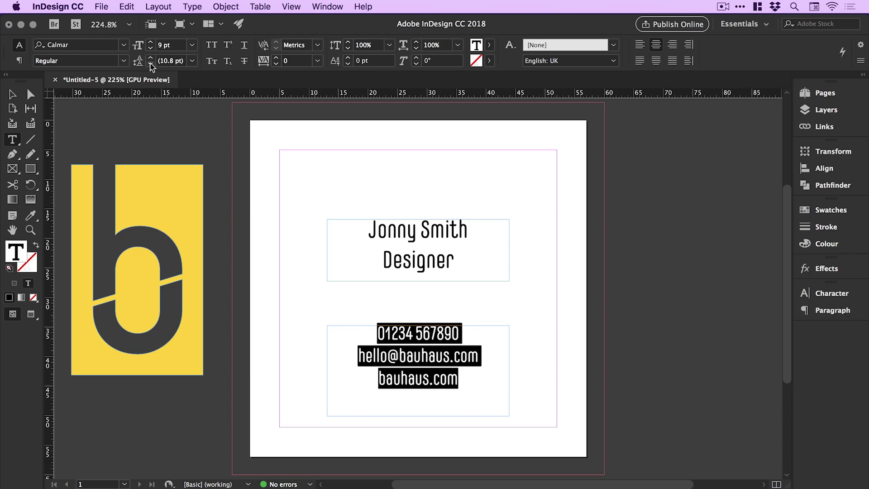
{"action": "left_click", "coordinate": [152, 61]}
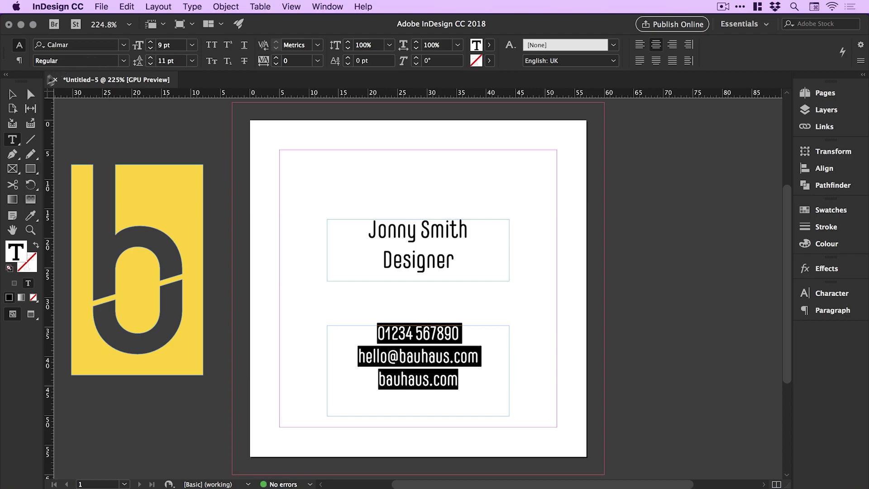
Trim the contact frame to fit its lines and move the name block down
{"action": "left_click", "coordinate": [12, 93]}
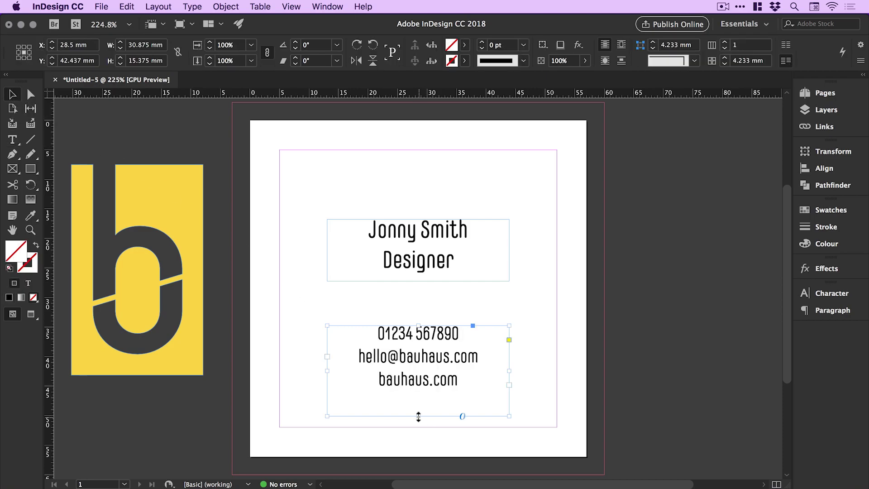
{"action": "left_click_drag", "start_coordinate": [418, 416], "coordinate": [418, 387]}
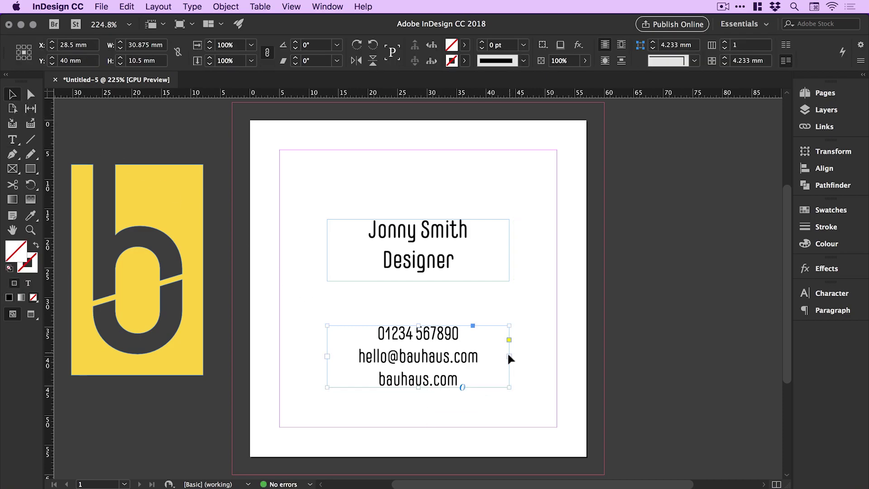
{"action": "left_click_drag", "start_coordinate": [509, 355], "coordinate": [488, 353]}
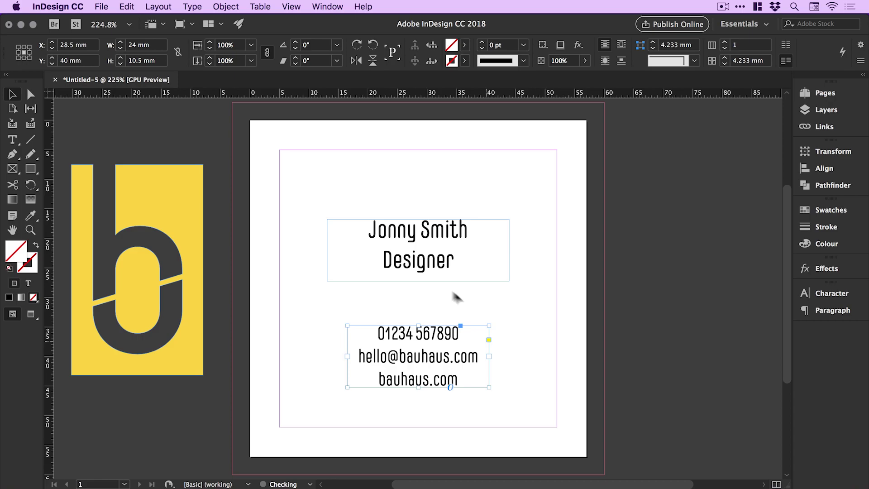
{"action": "left_click", "coordinate": [426, 270]}
{"action": "left_click_drag", "start_coordinate": [415, 258], "coordinate": [412, 286]}
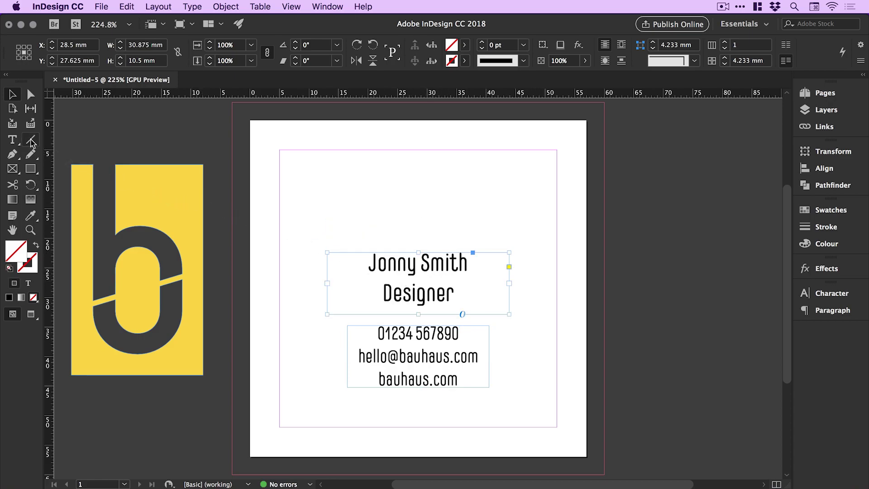
Set the 'Jonny Smith' and 'Designer' lines in All Caps
{"action": "left_click", "coordinate": [12, 139]}
{"action": "left_click_drag", "start_coordinate": [460, 296], "coordinate": [367, 261]}
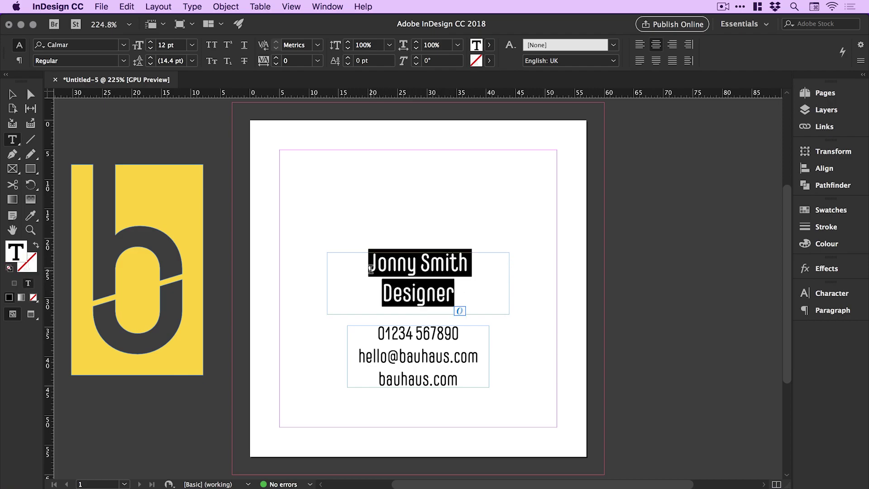
{"action": "left_click", "coordinate": [192, 6]}
{"action": "mouse_move", "coordinate": [216, 181]}
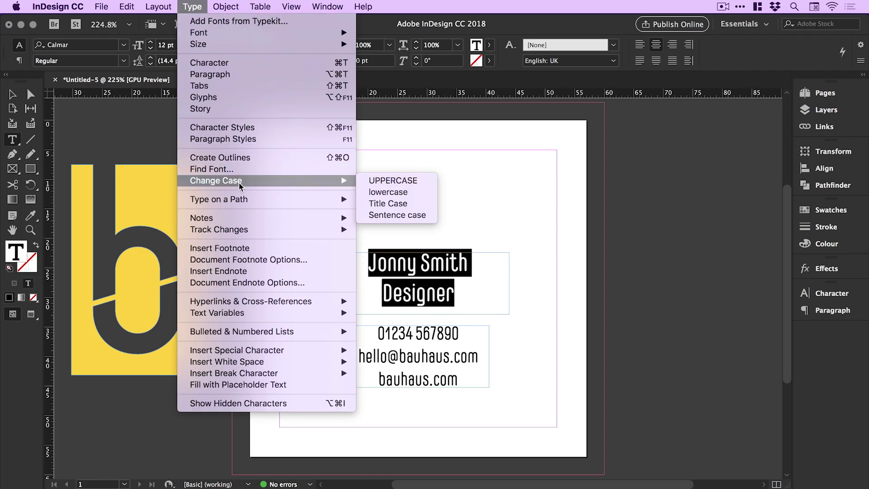
{"action": "left_click", "coordinate": [192, 6]}
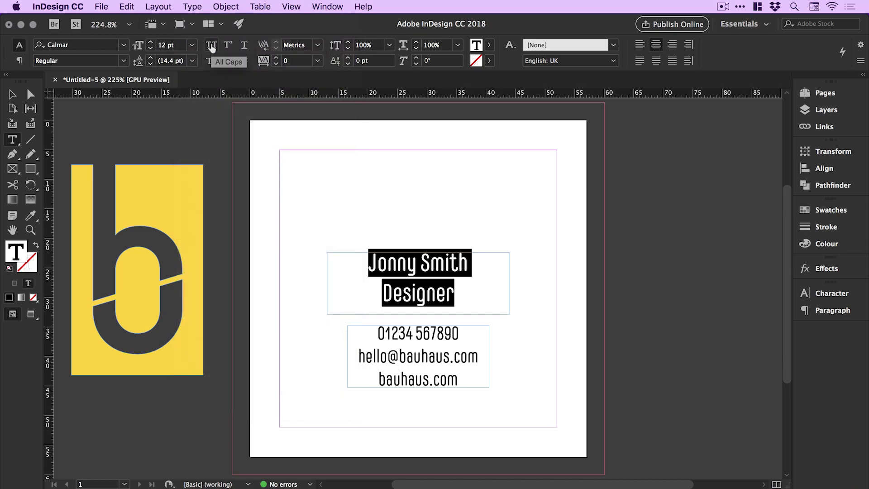
{"action": "left_click", "coordinate": [212, 45]}
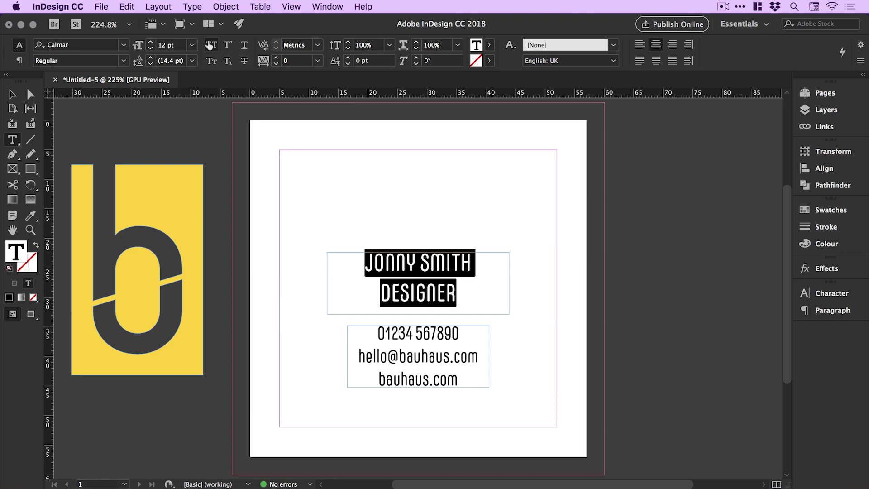
Shorten the name frame and tighten its leading to 12 pt
{"action": "left_click", "coordinate": [12, 95]}
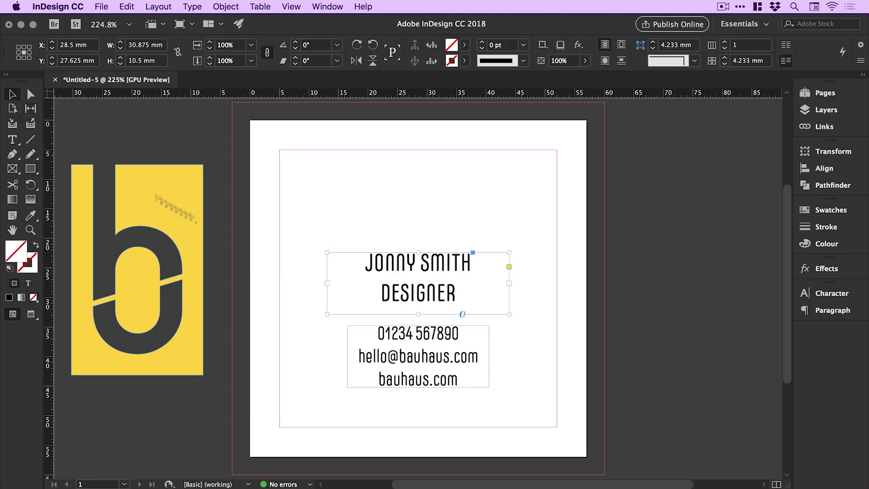
{"action": "left_click_drag", "start_coordinate": [419, 314], "coordinate": [419, 306]}
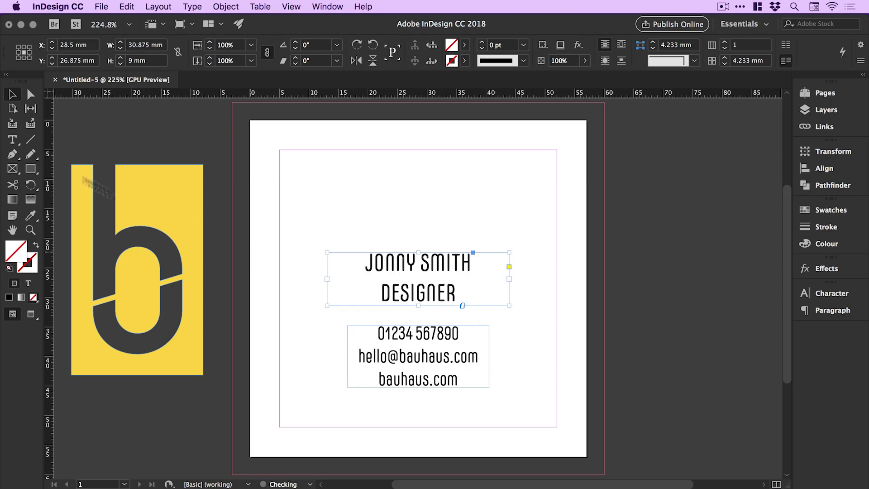
{"action": "key", "text": "t"}
{"action": "key", "text": "ctrl+a"}
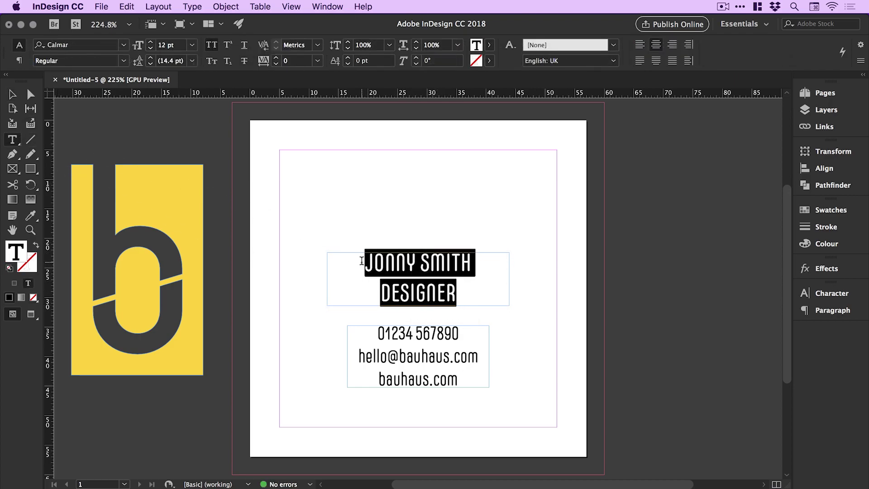
{"action": "left_click", "coordinate": [150, 64]}
{"action": "left_click", "coordinate": [149, 64]}
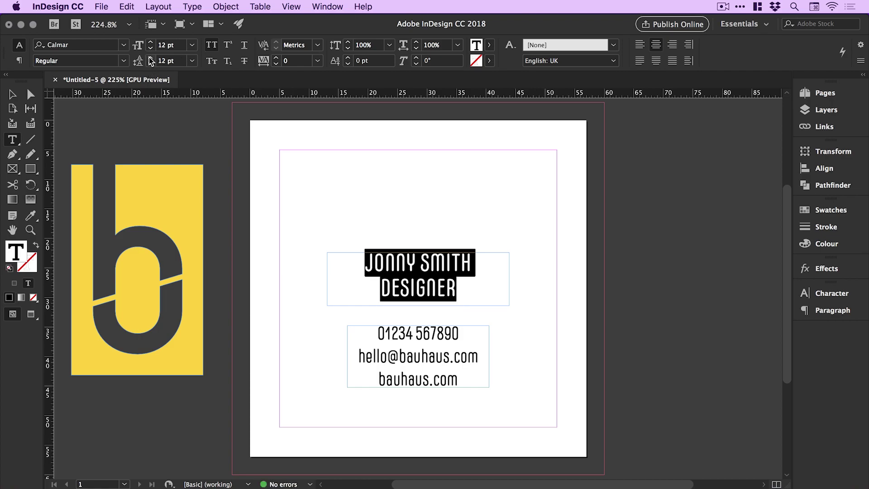
{"action": "left_click", "coordinate": [13, 95]}
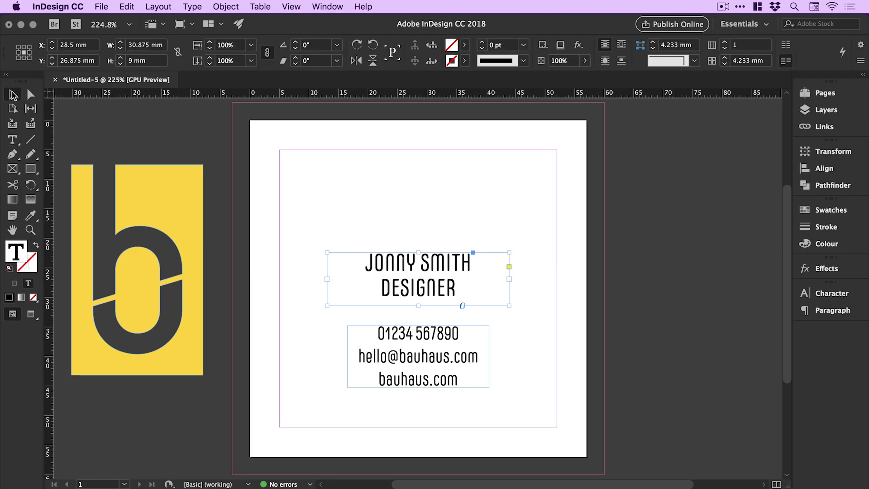
Move the contact and name frames down and drop the b logo at the card's top centre
{"action": "left_click_drag", "start_coordinate": [401, 360], "coordinate": [401, 380]}
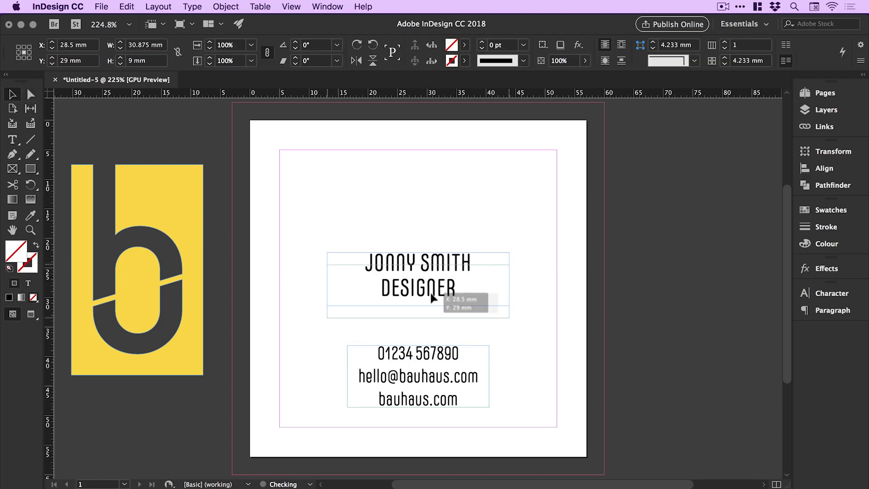
{"action": "left_click_drag", "start_coordinate": [437, 296], "coordinate": [437, 319]}
{"action": "left_click_drag", "start_coordinate": [179, 208], "coordinate": [462, 177]}
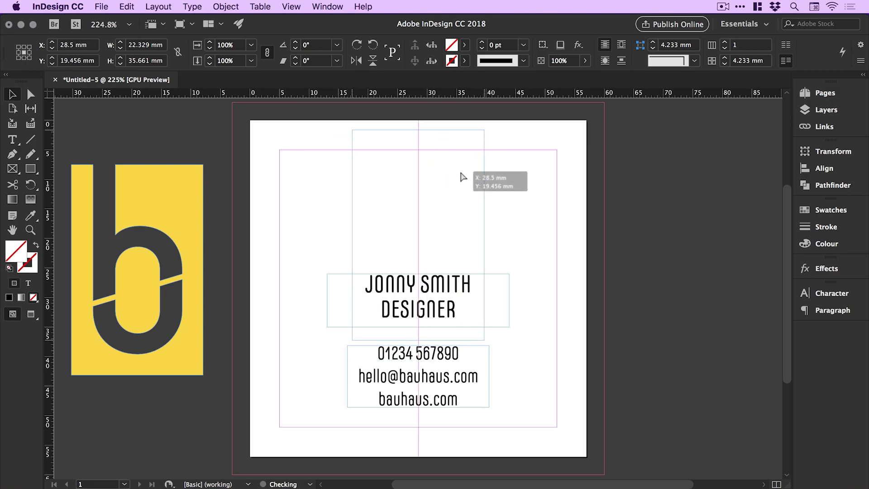
{"action": "left_click_drag", "start_coordinate": [461, 177], "coordinate": [460, 177]}
Shrink the b logo slightly, then stretch it up to the card's top edge
{"action": "left_click", "coordinate": [234, 46]}
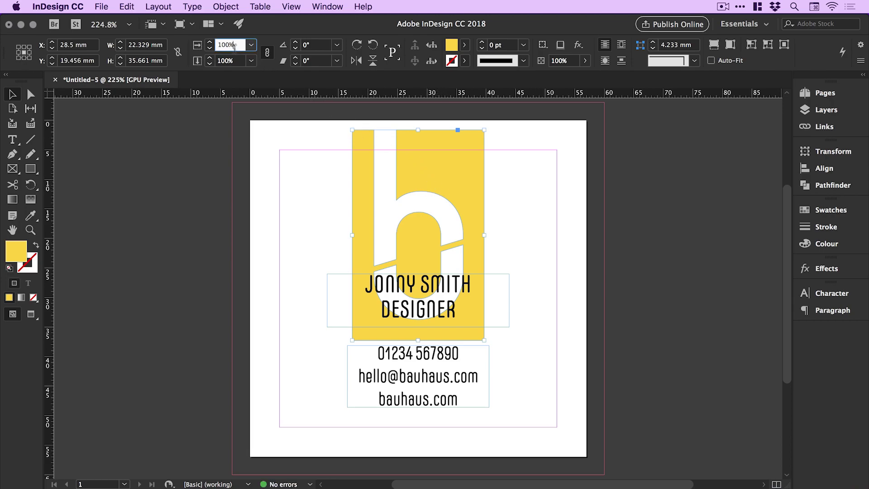
{"action": "key", "text": "Down"}
{"action": "key", "text": "Down"}
{"action": "key", "text": "Down"}
{"action": "key", "text": "Down"}
{"action": "key", "text": "Down"}
{"action": "key", "text": "Down"}
{"action": "key", "text": "Down"}
{"action": "key", "text": "Down"}
{"action": "key", "text": "Down"}
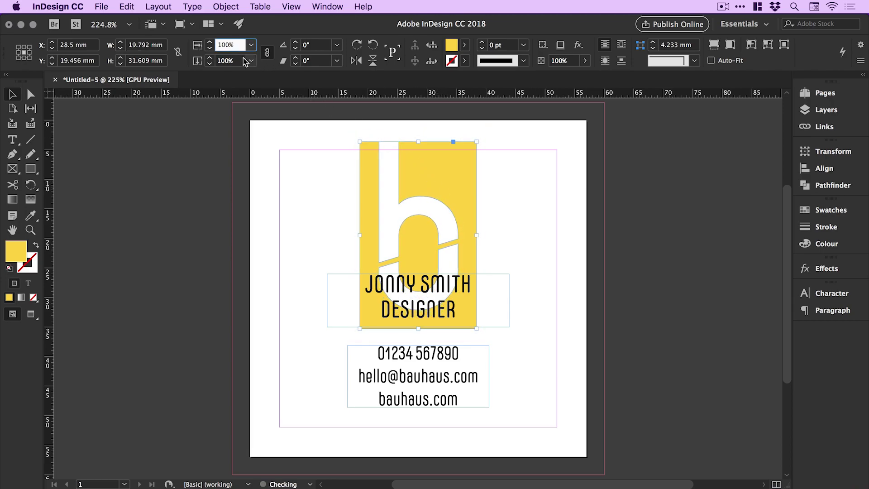
{"action": "key", "text": "Down"}
{"action": "key", "text": "Down"}
{"action": "key", "text": "Down"}
{"action": "key", "text": "Down"}
{"action": "key", "text": "Down"}
{"action": "key", "text": "Down"}
{"action": "key", "text": "Down"}
{"action": "key", "text": "Down"}
{"action": "key", "text": "Down"}
{"action": "key", "text": "Down"}
{"action": "key", "text": "Down"}
{"action": "key", "text": "Down"}
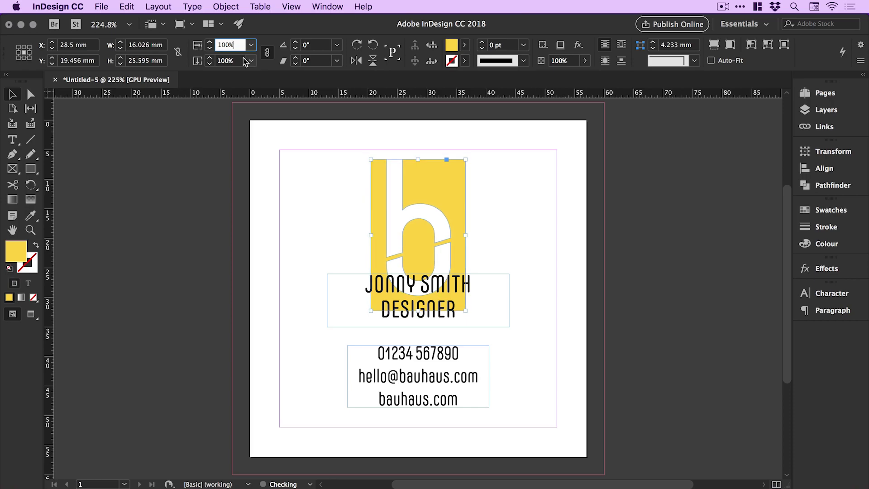
{"action": "left_click_drag", "start_coordinate": [448, 178], "coordinate": [449, 165]}
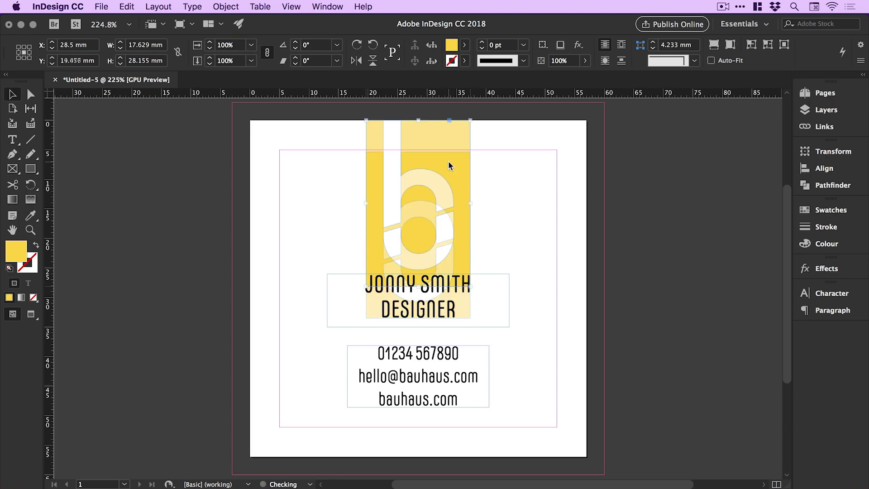
Preview the card and move the contact and name frames lower
{"action": "key", "text": "w"}
{"action": "left_click", "coordinate": [531, 247]}
{"action": "left_click_drag", "start_coordinate": [431, 362], "coordinate": [435, 384]}
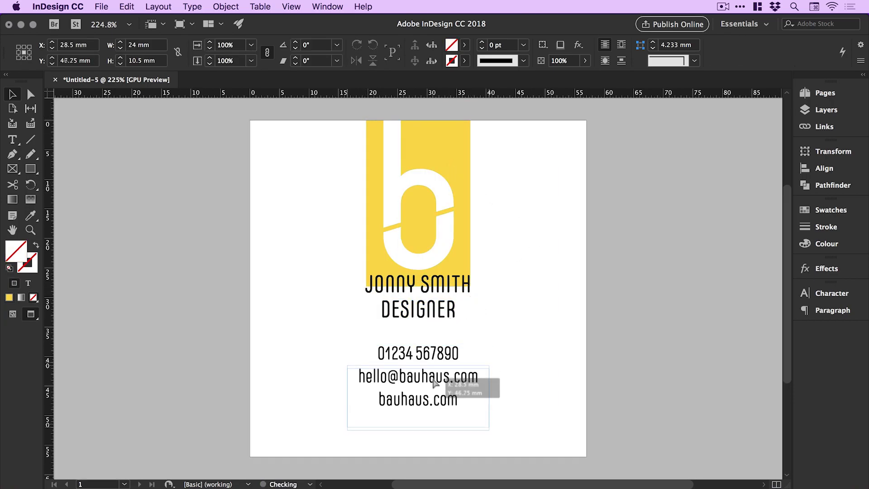
{"action": "mouse_move", "coordinate": [435, 306]}
{"action": "left_mouse_down"}
{"action": "mouse_move", "coordinate": [448, 333]}
{"action": "mouse_move", "coordinate": [419, 350]}
{"action": "left_mouse_up"}
{"action": "left_click", "coordinate": [675, 290]}
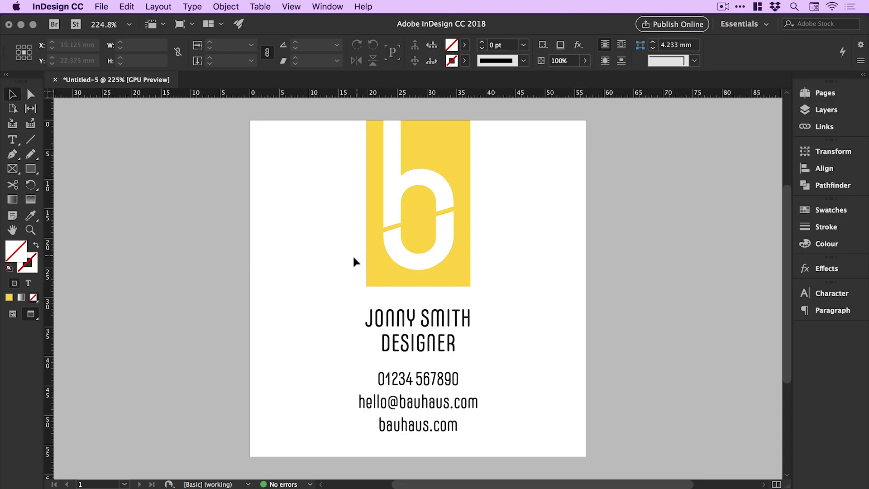
Move the b logo to the pasteboard and delete the yellow rectangle's bottom corner points
{"action": "mouse_move", "coordinate": [374, 271]}
{"action": "left_mouse_down"}
{"action": "mouse_move", "coordinate": [186, 314]}
{"action": "mouse_move", "coordinate": [109, 358]}
{"action": "left_mouse_up"}
{"action": "left_click", "coordinate": [13, 314]}
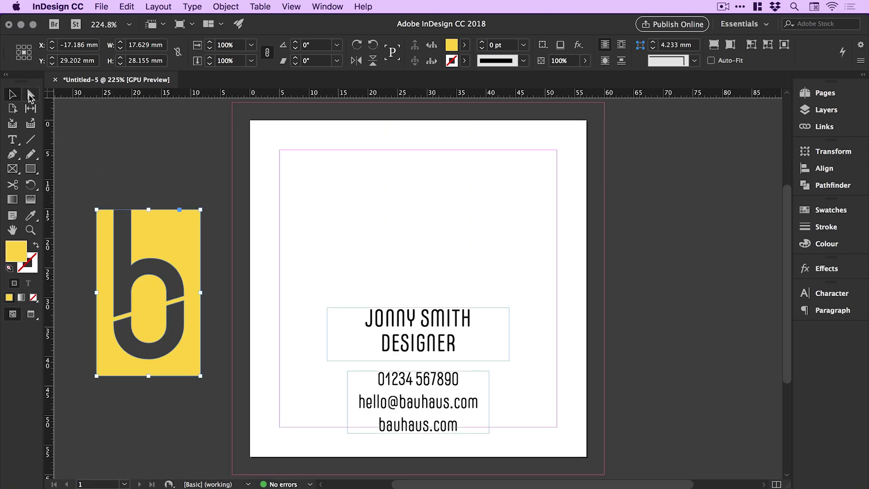
{"action": "left_click", "coordinate": [30, 94]}
{"action": "left_click", "coordinate": [105, 150]}
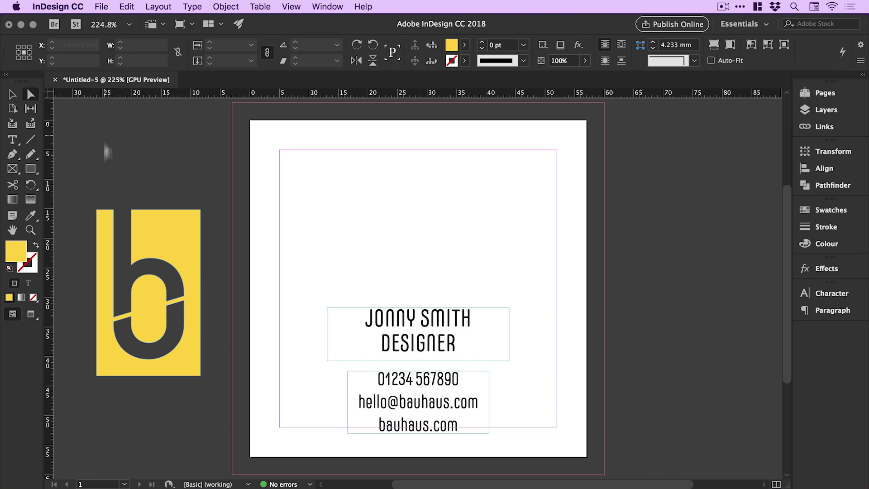
{"action": "left_click", "coordinate": [98, 376]}
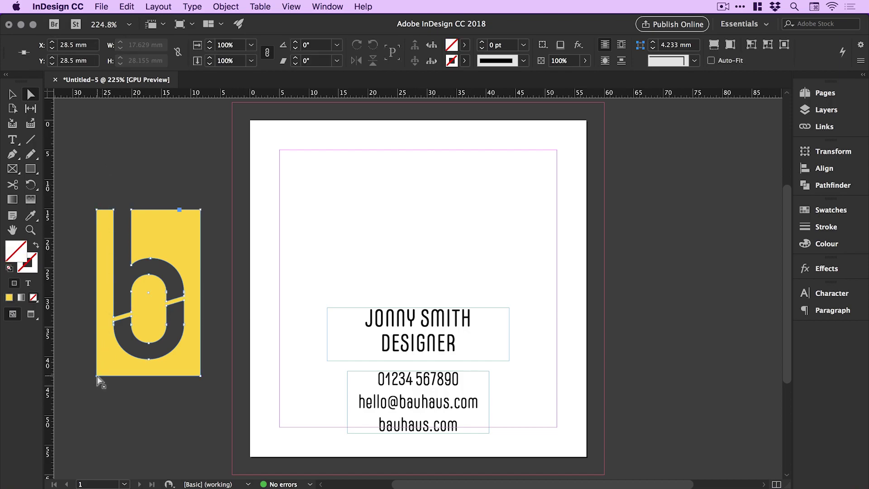
{"action": "left_click", "coordinate": [201, 376]}
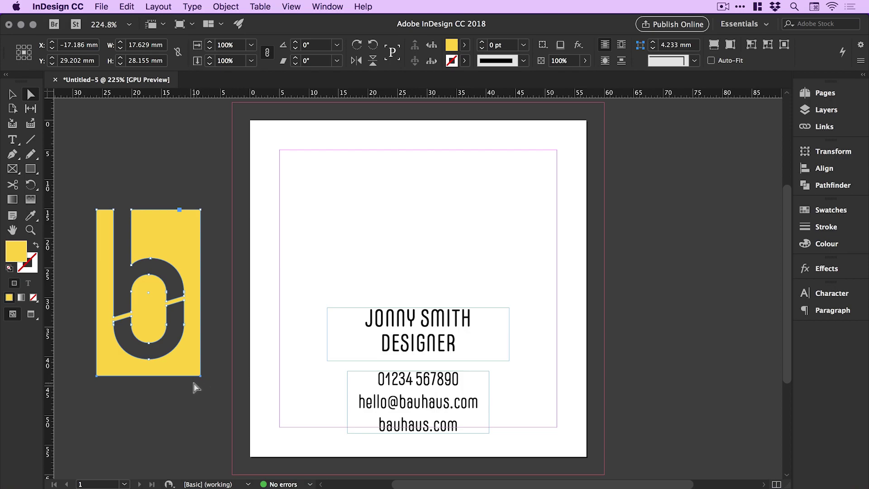
{"action": "key", "text": "Delete"}
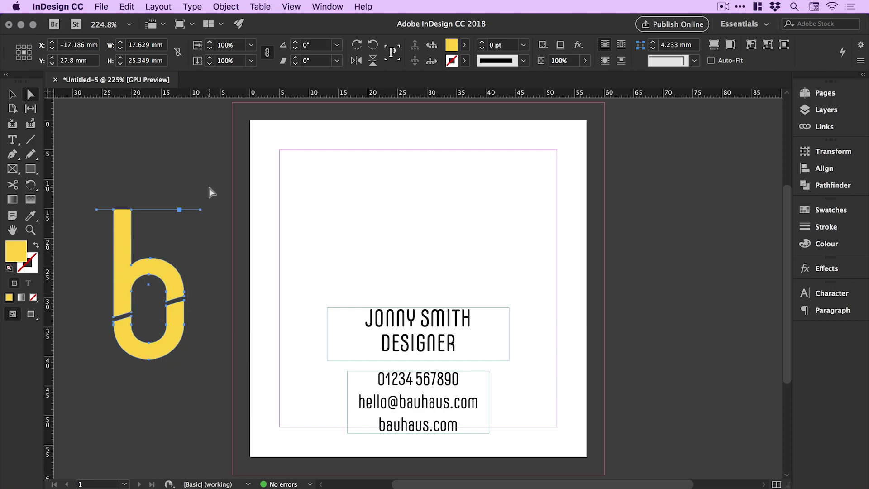
Select the open endpoints at the top of the b and join the path
{"action": "left_click_drag", "start_coordinate": [210, 192], "coordinate": [190, 225]}
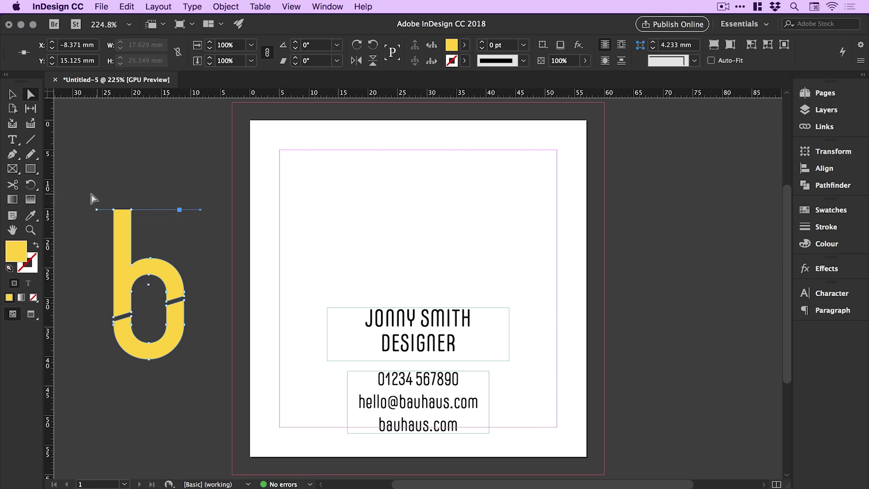
{"action": "left_click_drag", "start_coordinate": [85, 195], "coordinate": [104, 226]}
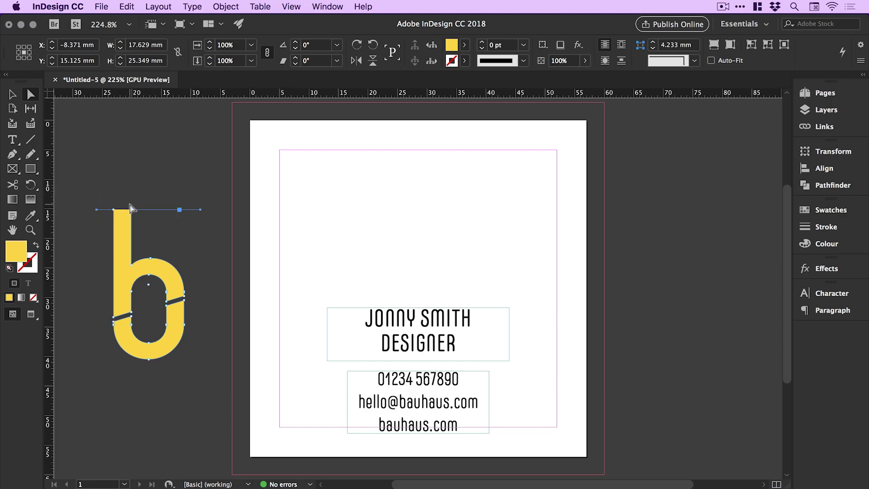
{"action": "left_click", "coordinate": [182, 188]}
{"action": "left_click_drag", "start_coordinate": [95, 197], "coordinate": [136, 219]}
{"action": "left_click", "coordinate": [224, 7]}
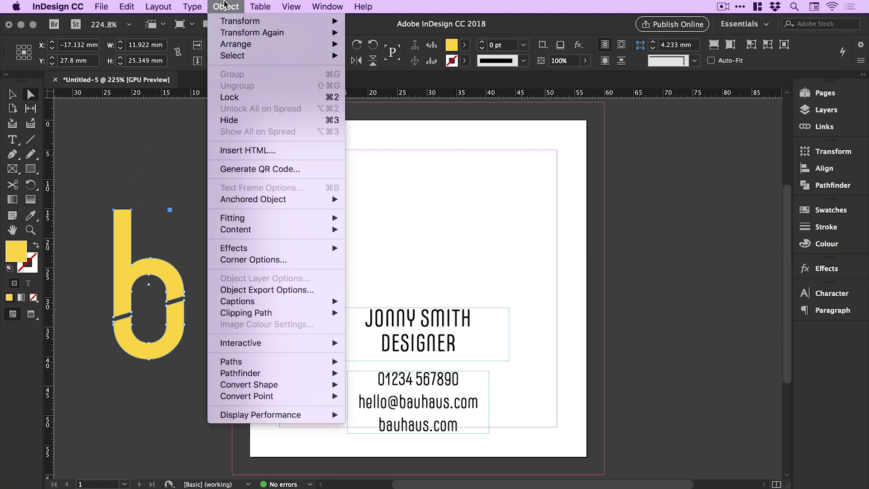
{"action": "mouse_move", "coordinate": [231, 361]}
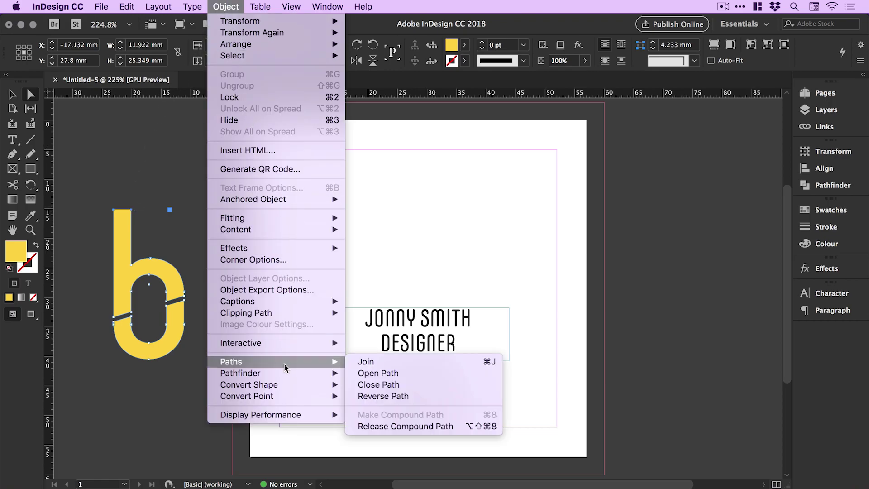
{"action": "left_click", "coordinate": [380, 364]}
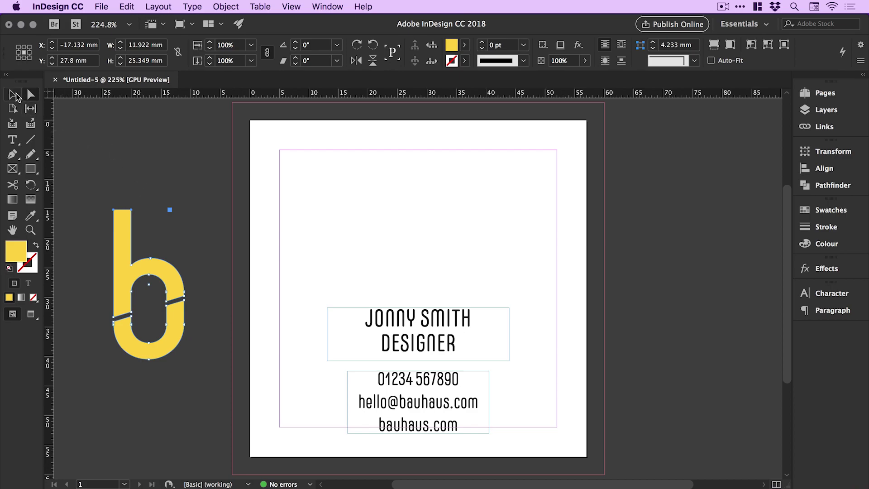
Move the b logo onto the card above the name and preview the layout
{"action": "left_click", "coordinate": [12, 94]}
{"action": "left_click", "coordinate": [135, 169]}
{"action": "left_click_drag", "start_coordinate": [124, 278], "coordinate": [394, 230]}
{"action": "key", "text": "w"}
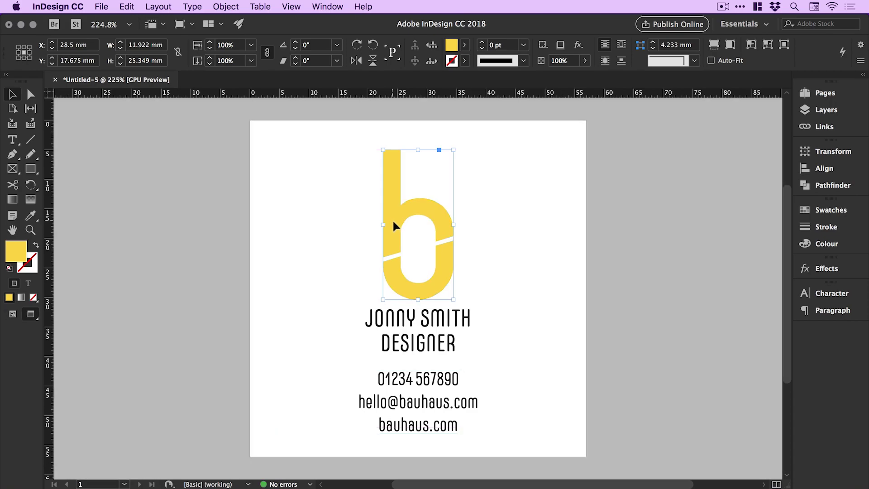
Draw a rectangle frame over the upper-left of the card
{"action": "left_click", "coordinate": [31, 169]}
{"action": "left_click_drag", "start_coordinate": [259, 142], "coordinate": [473, 311]}
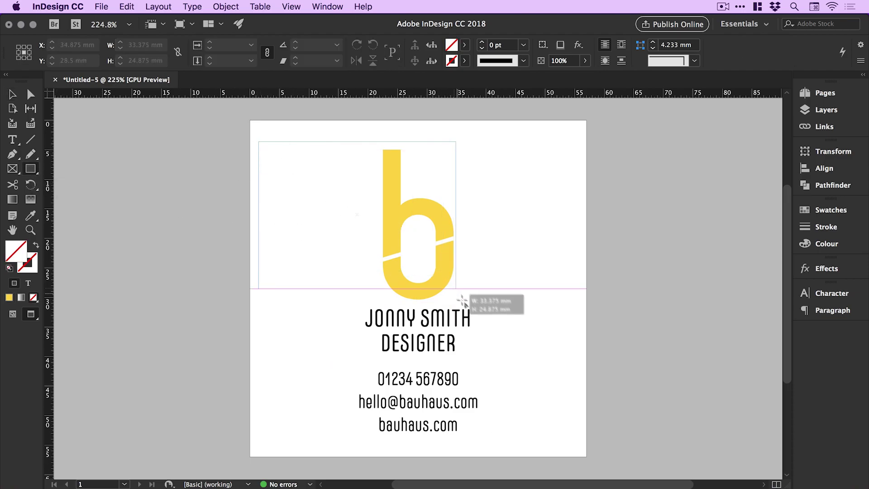
{"action": "left_click", "coordinate": [13, 95]}
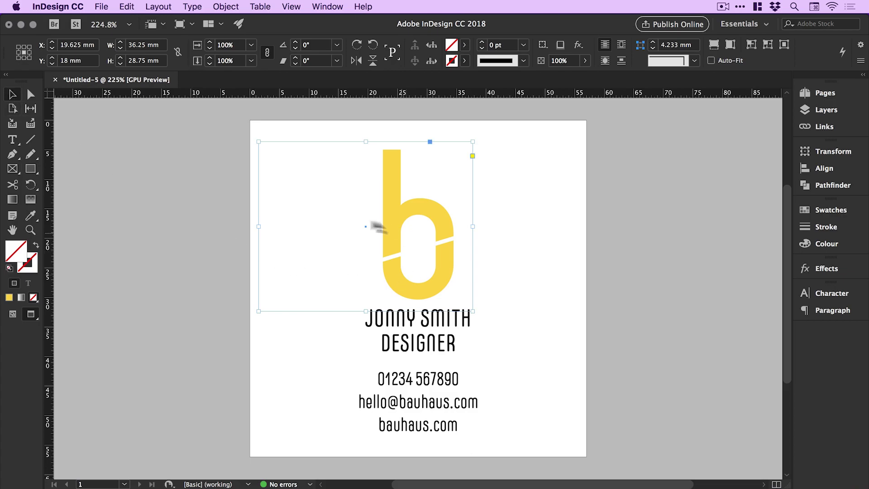
Fill the rectangle with the r255g209b67 swatch and open its Swatch Options
{"action": "left_click", "coordinate": [822, 208]}
{"action": "left_click_drag", "start_coordinate": [788, 402], "coordinate": [789, 429]}
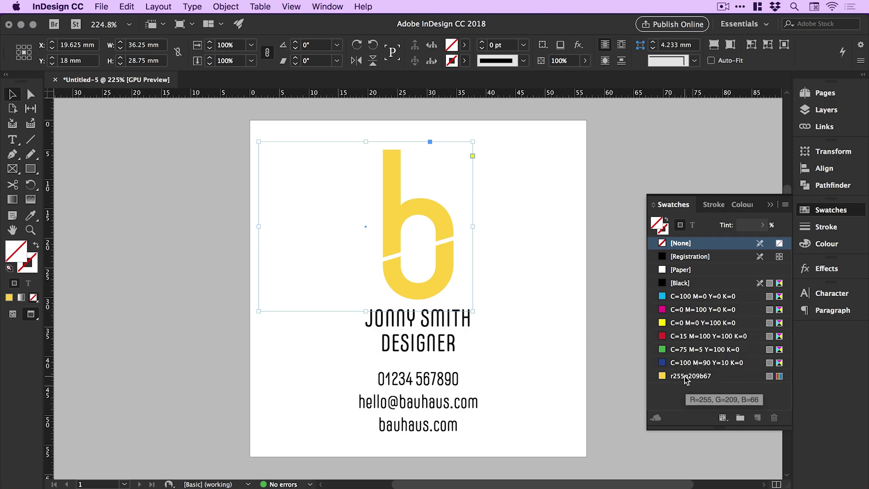
{"action": "left_click", "coordinate": [686, 378]}
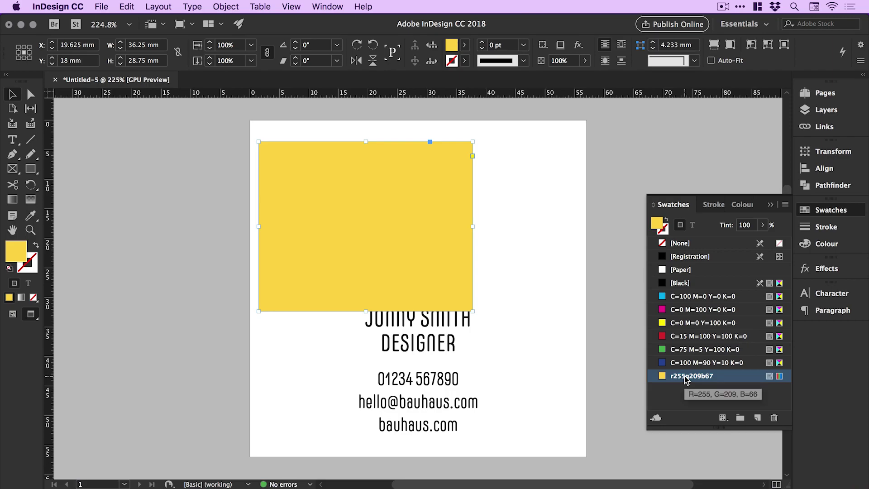
{"action": "double_click", "coordinate": [686, 378]}
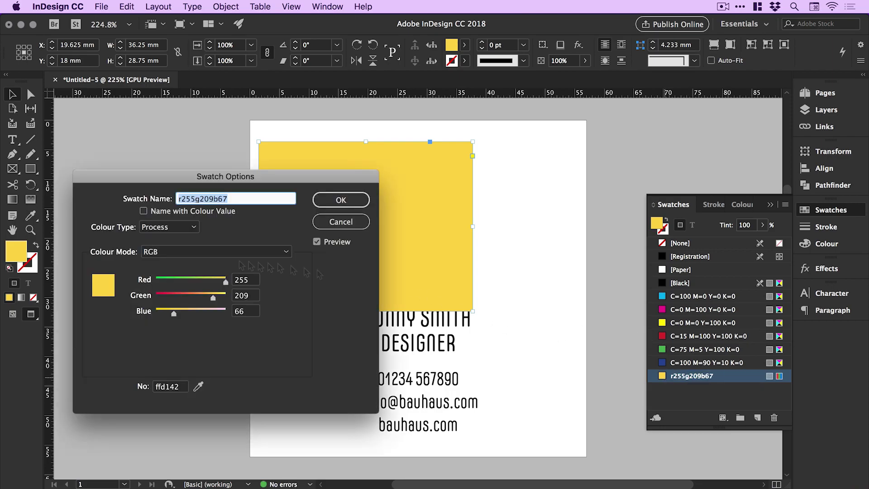
Make the swatch CMYK C=0 M=16 Y=84 K=0, named with its colour value
{"action": "left_click", "coordinate": [155, 212]}
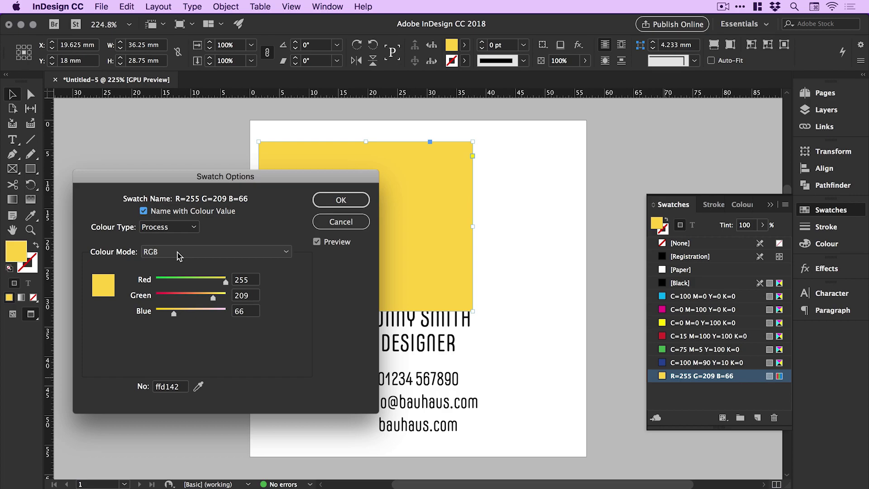
{"action": "left_click", "coordinate": [177, 251]}
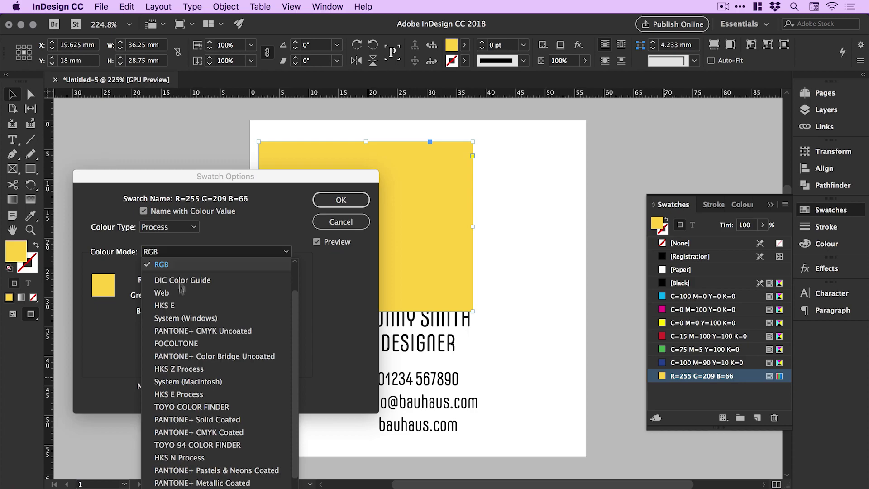
{"action": "scroll", "coordinate": [201, 426], "scroll_direction": "down", "scroll_amount": 5}
{"action": "scroll", "coordinate": [200, 425], "scroll_direction": "up", "scroll_amount": 5}
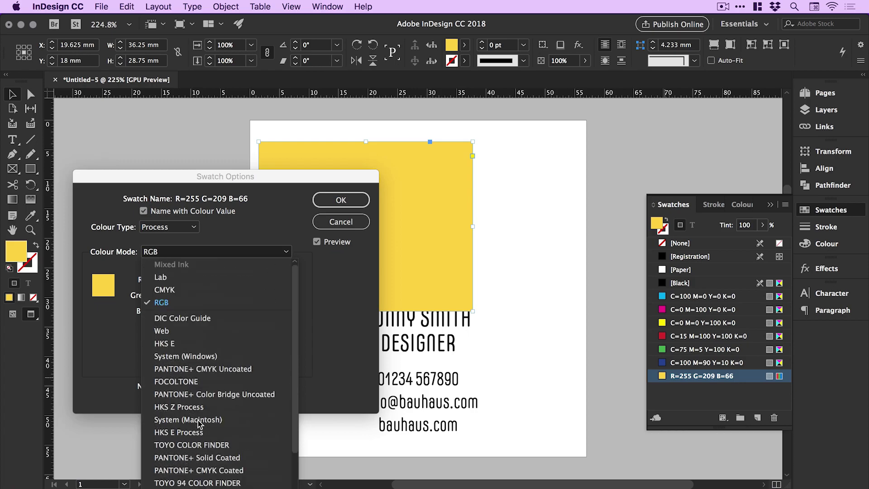
{"action": "left_click", "coordinate": [193, 289]}
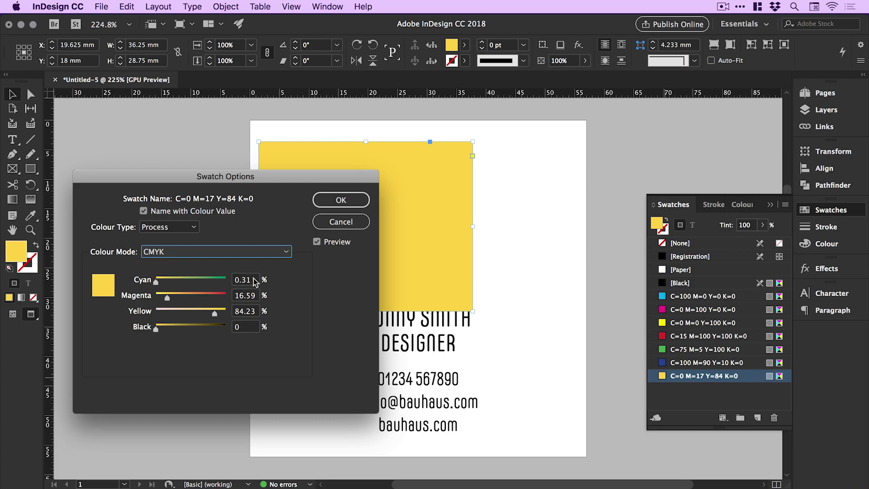
{"action": "left_click_drag", "start_coordinate": [256, 282], "coordinate": [229, 284]}
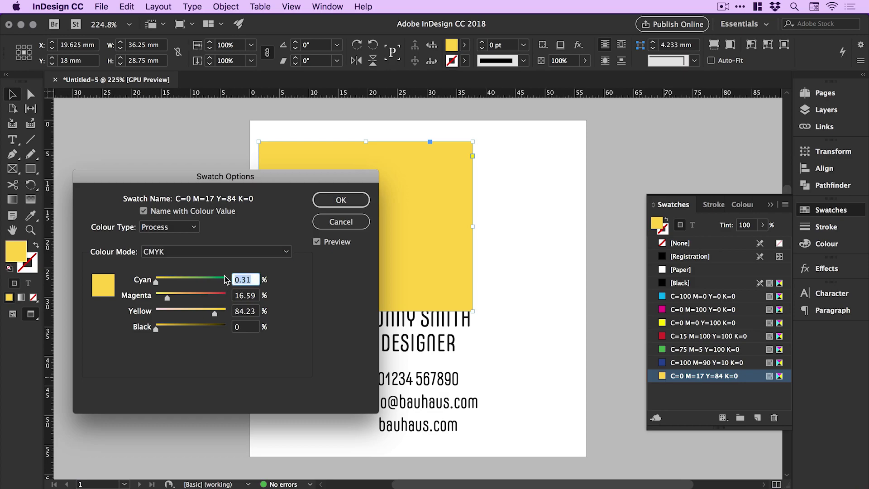
{"action": "type", "text": "0"}
{"action": "key", "text": "Tab"}
{"action": "type", "text": "16"}
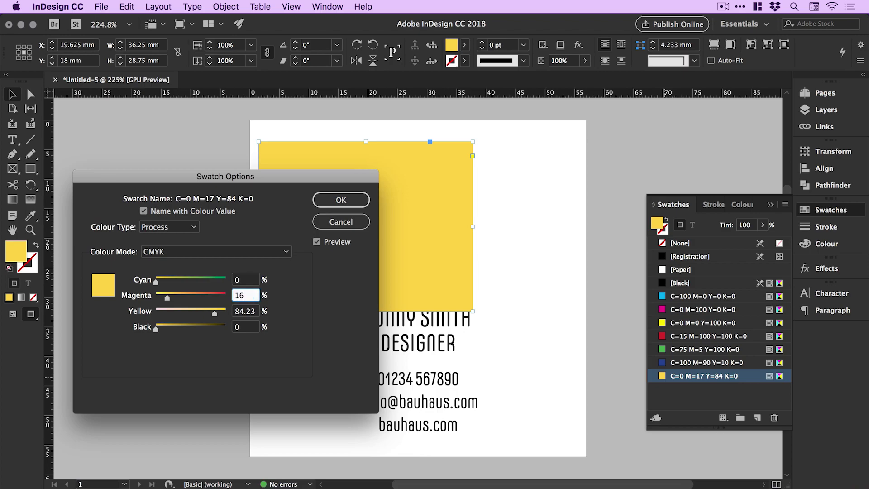
{"action": "key", "text": "Tab"}
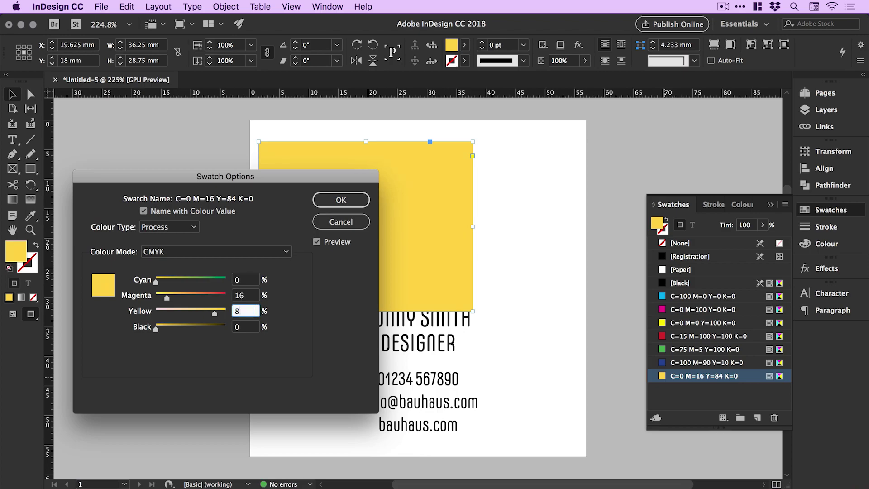
{"action": "type", "text": "84"}
{"action": "key", "text": "Tab"}
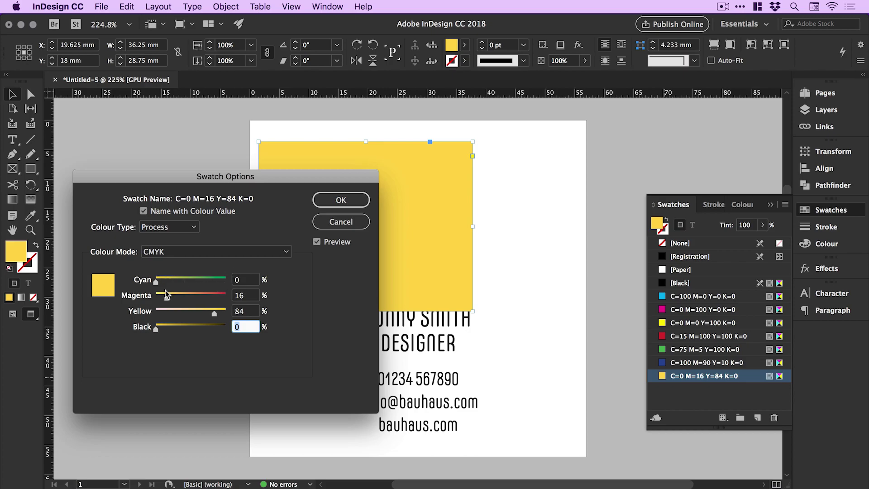
{"action": "left_click", "coordinate": [342, 200]}
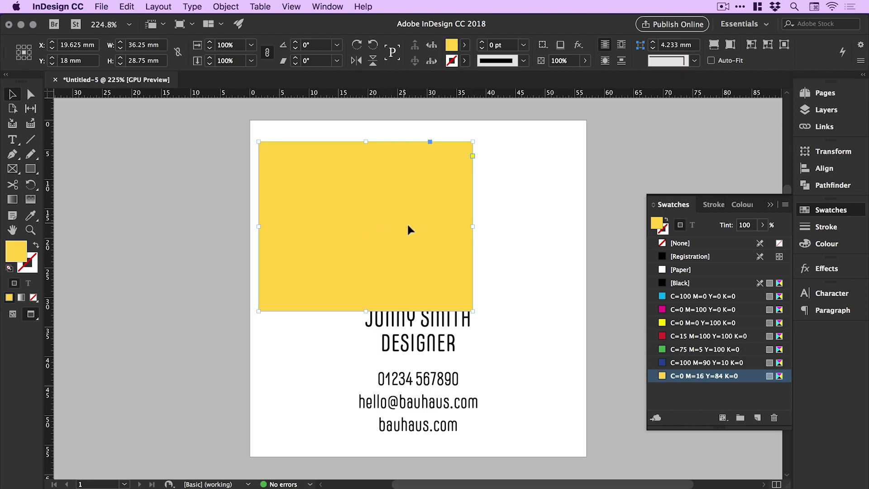
Rotate the yellow rectangle -45° and position the resulting diamond on the card
{"action": "left_click", "coordinate": [31, 184]}
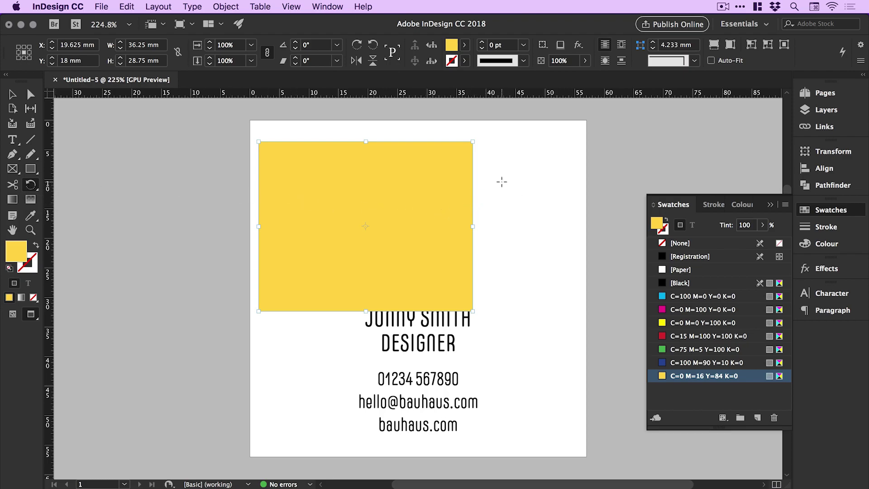
{"action": "mouse_move", "coordinate": [500, 181]}
{"action": "left_mouse_down"}
{"action": "mouse_move", "coordinate": [499, 226]}
{"action": "mouse_move", "coordinate": [477, 282]}
{"action": "left_mouse_up"}
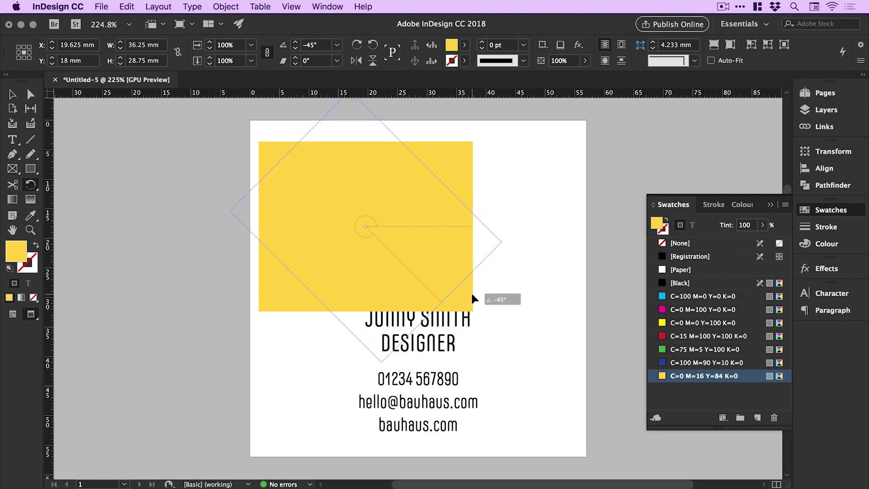
{"action": "left_click_drag", "start_coordinate": [478, 282], "coordinate": [472, 293]}
{"action": "left_click", "coordinate": [13, 94]}
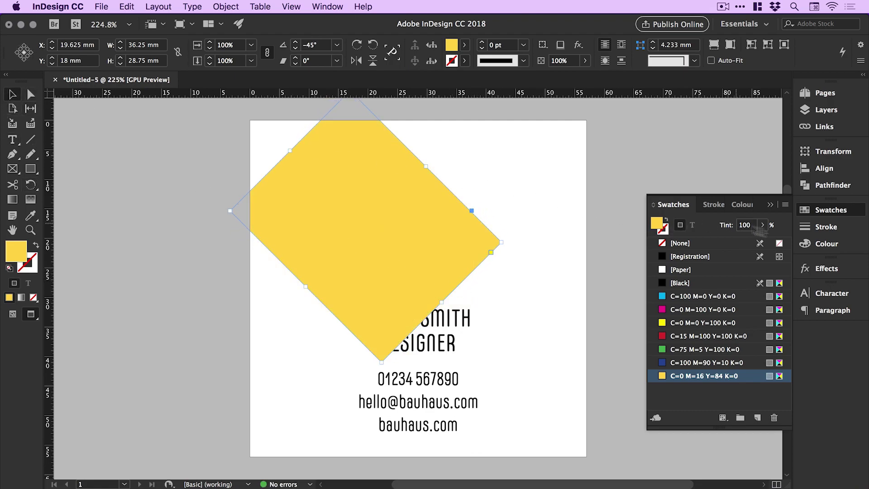
{"action": "left_click", "coordinate": [840, 212]}
{"action": "left_click_drag", "start_coordinate": [443, 236], "coordinate": [186, 229]}
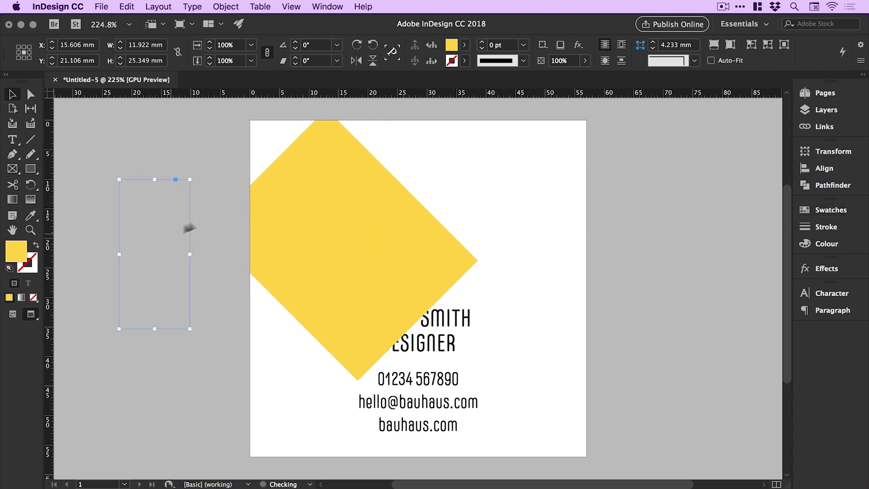
{"action": "left_click_drag", "start_coordinate": [385, 230], "coordinate": [406, 224]}
Move the name and contact text off-page and stretch the rotated rectangle into a large band
{"action": "left_click", "coordinate": [454, 350]}
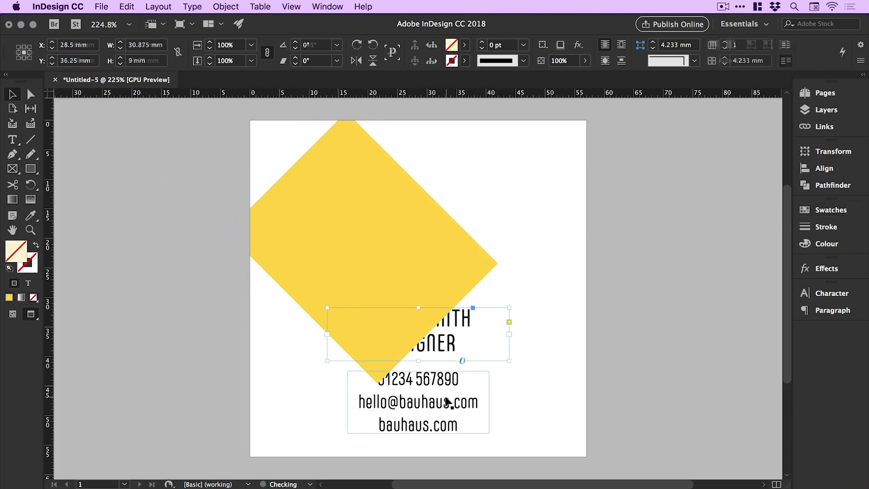
{"action": "left_click", "coordinate": [417, 412], "text": "shift"}
{"action": "left_click_drag", "start_coordinate": [411, 414], "coordinate": [672, 397]}
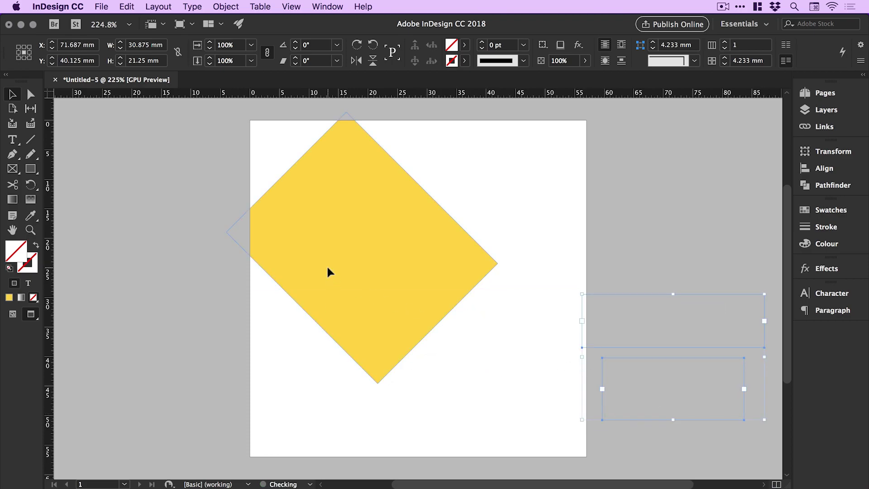
{"action": "left_click_drag", "start_coordinate": [410, 289], "coordinate": [413, 278]}
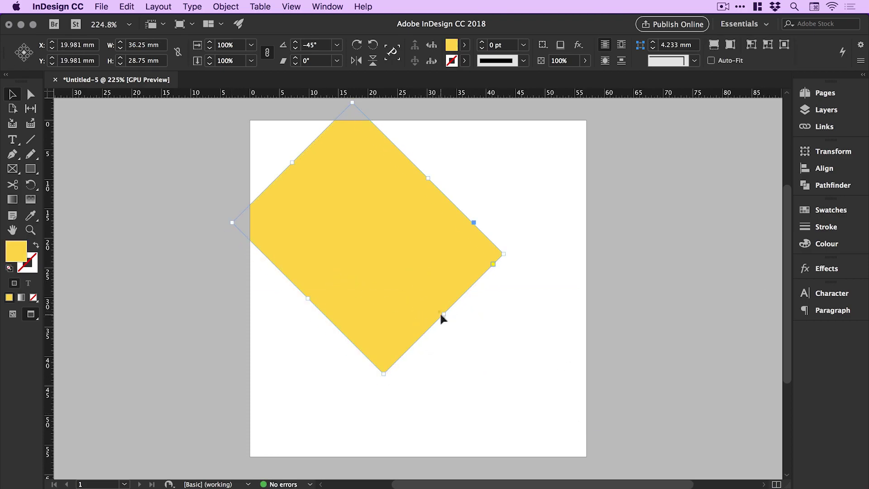
{"action": "mouse_move", "coordinate": [444, 314]}
{"action": "left_mouse_down"}
{"action": "mouse_move", "coordinate": [524, 398]}
{"action": "mouse_move", "coordinate": [499, 380]}
{"action": "left_mouse_up"}
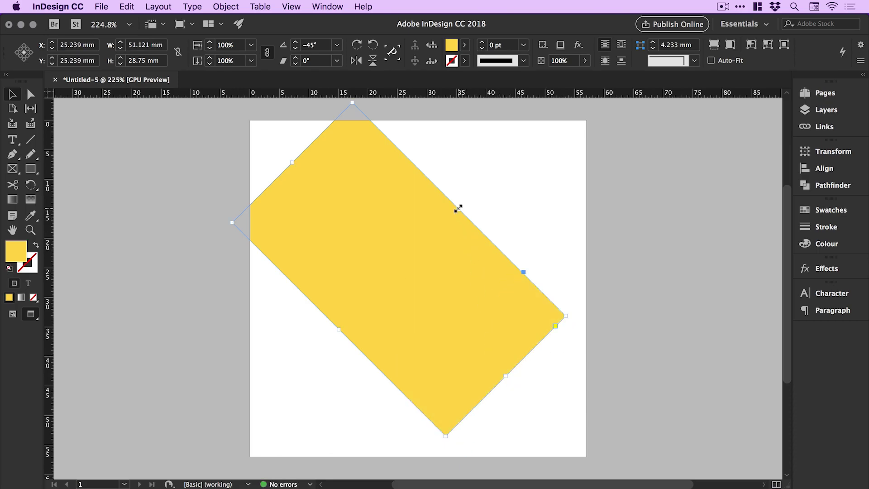
{"action": "mouse_move", "coordinate": [458, 209]}
{"action": "left_mouse_down"}
{"action": "mouse_move", "coordinate": [480, 173]}
{"action": "mouse_move", "coordinate": [456, 199]}
{"action": "mouse_move", "coordinate": [460, 191]}
{"action": "mouse_move", "coordinate": [485, 167]}
{"action": "mouse_move", "coordinate": [462, 192]}
{"action": "mouse_move", "coordinate": [466, 175]}
{"action": "left_mouse_up"}
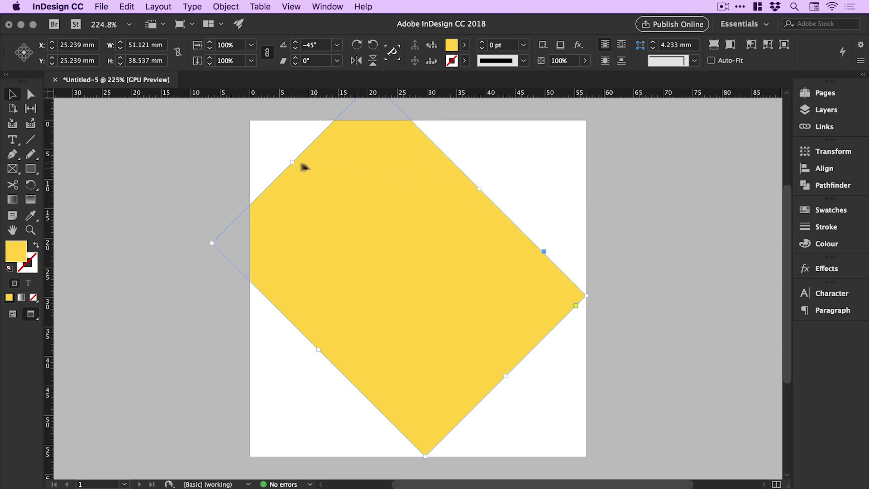
Stretch the yellow band toward the upper left and check it in Preview
{"action": "key", "text": "w"}
{"action": "scroll", "coordinate": [225, 159], "scroll_direction": "up", "scroll_amount": 3}
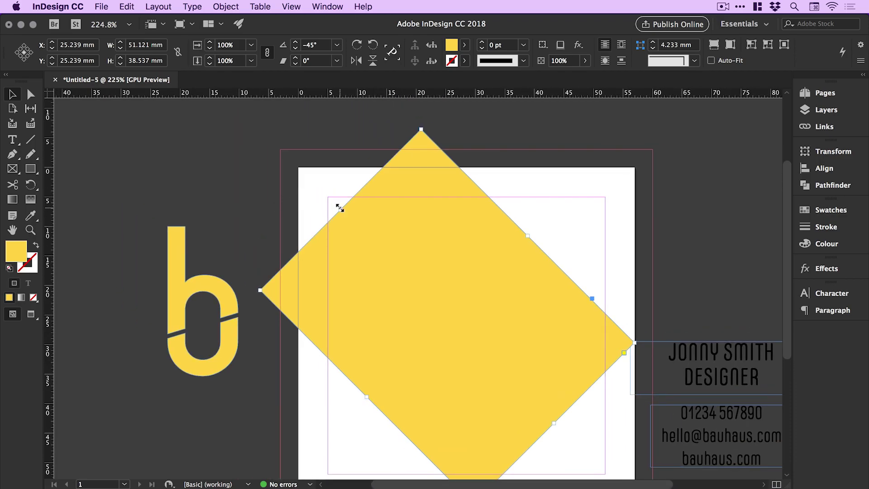
{"action": "left_click_drag", "start_coordinate": [340, 208], "coordinate": [261, 162]}
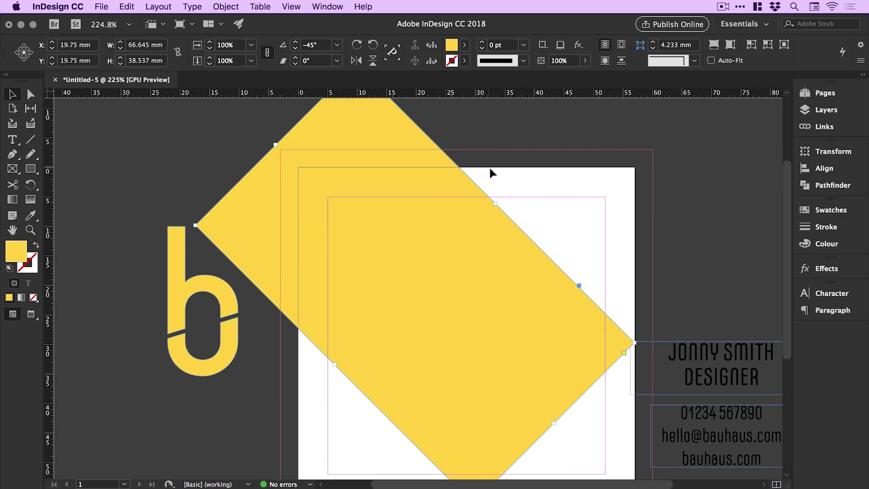
{"action": "key", "text": "w"}
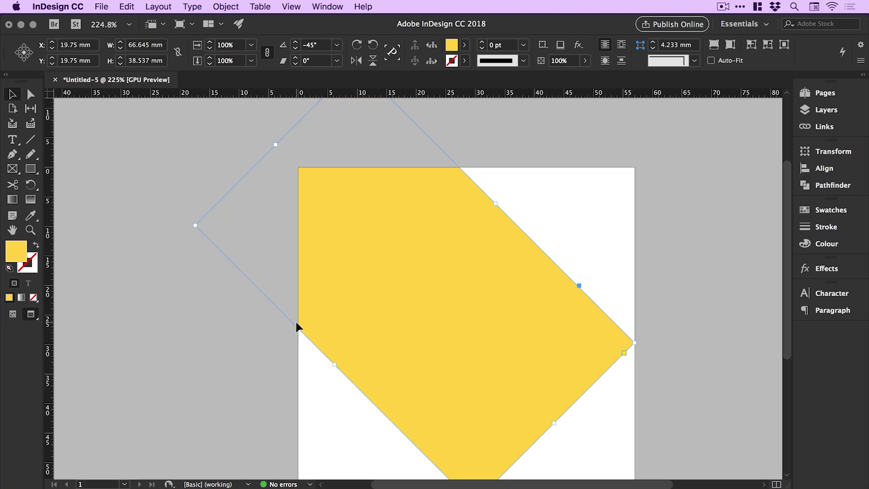
{"action": "key", "text": "w"}
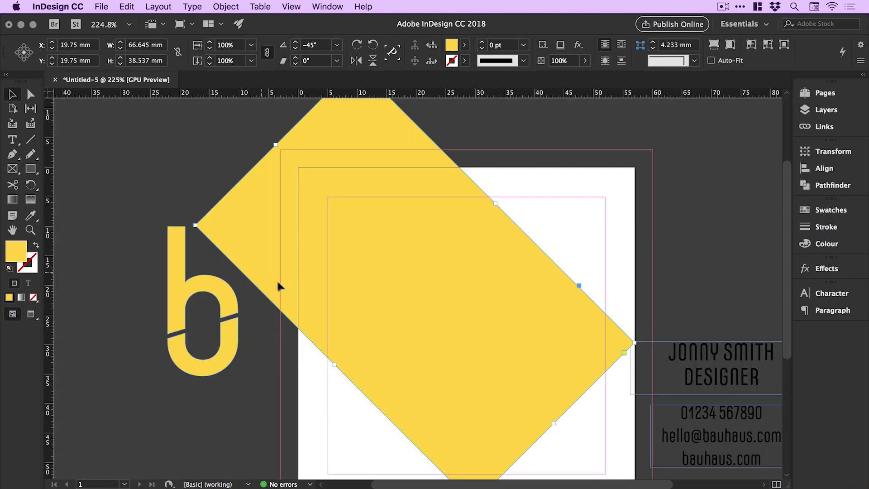
{"action": "key", "text": "w"}
Bring the whole card into view and move the b logo onto the yellow band
{"action": "left_click_drag", "start_coordinate": [483, 268], "coordinate": [450, 225]}
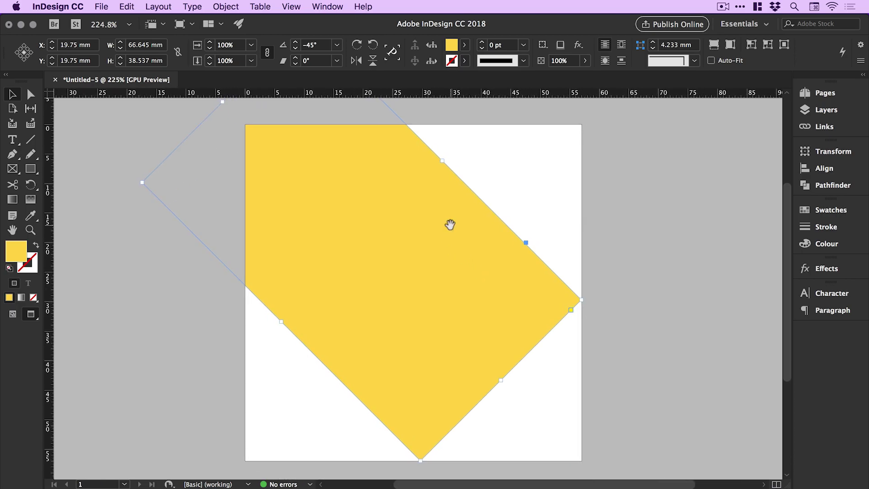
{"action": "key", "text": "w"}
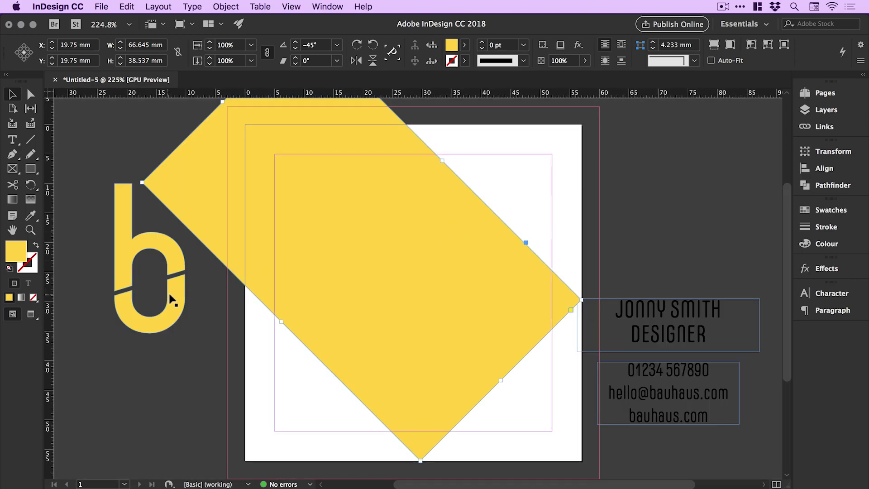
{"action": "left_click_drag", "start_coordinate": [173, 300], "coordinate": [388, 263]}
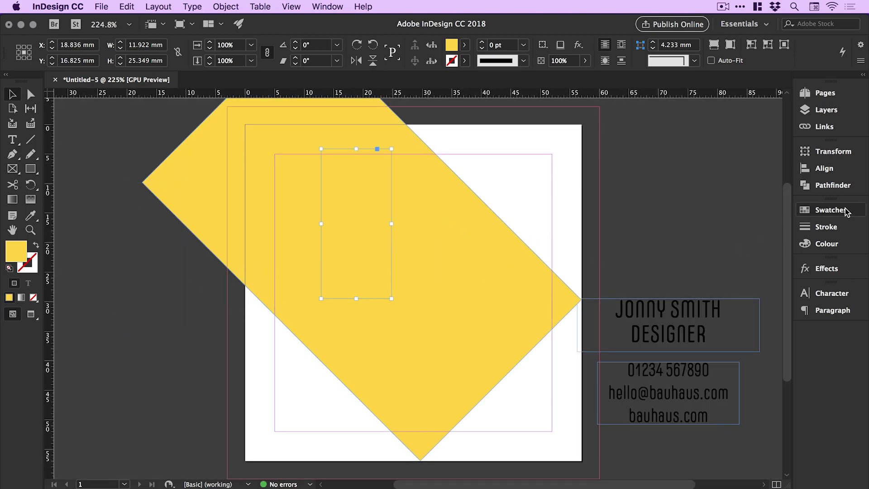
Fill the b logo with [Paper] white and bring it to the front
{"action": "left_click", "coordinate": [829, 211]}
{"action": "left_click", "coordinate": [697, 270]}
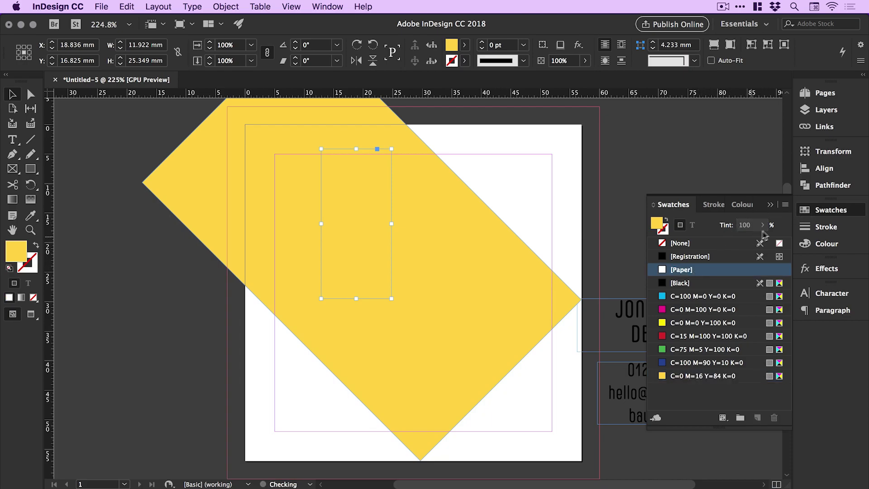
{"action": "left_click", "coordinate": [825, 210]}
{"action": "key", "text": "w"}
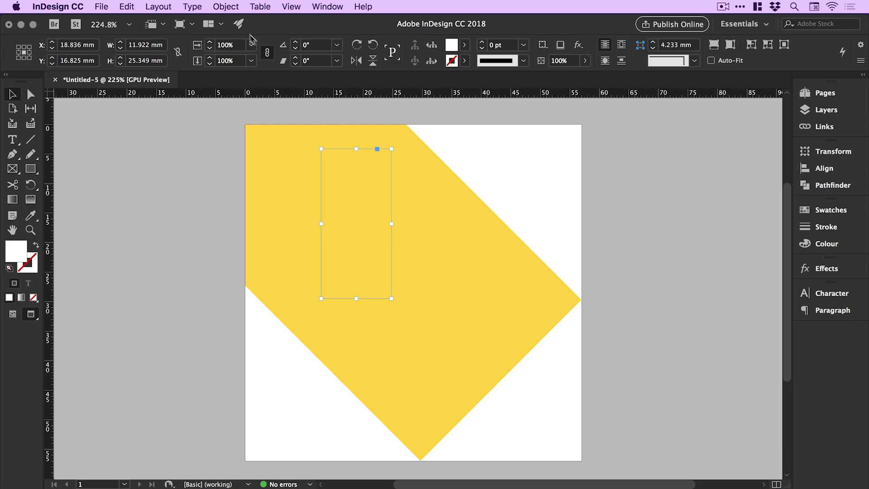
{"action": "left_click", "coordinate": [225, 6]}
{"action": "mouse_move", "coordinate": [235, 44]}
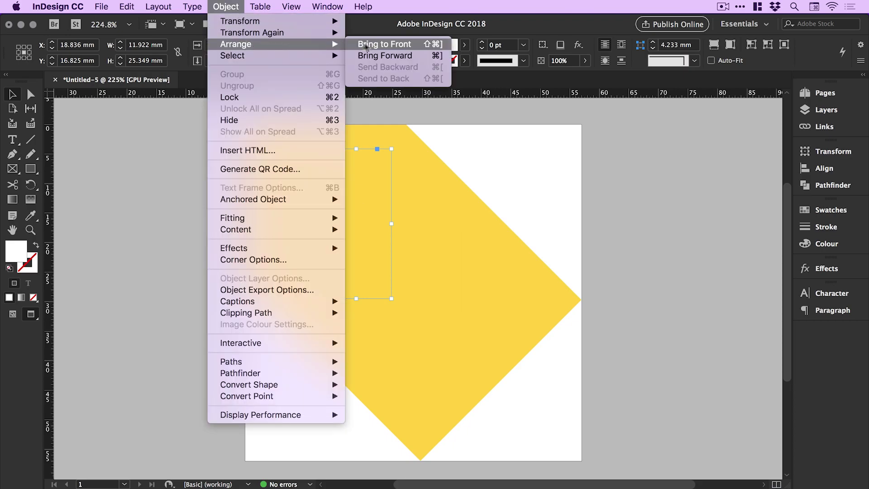
{"action": "left_click", "coordinate": [371, 45]}
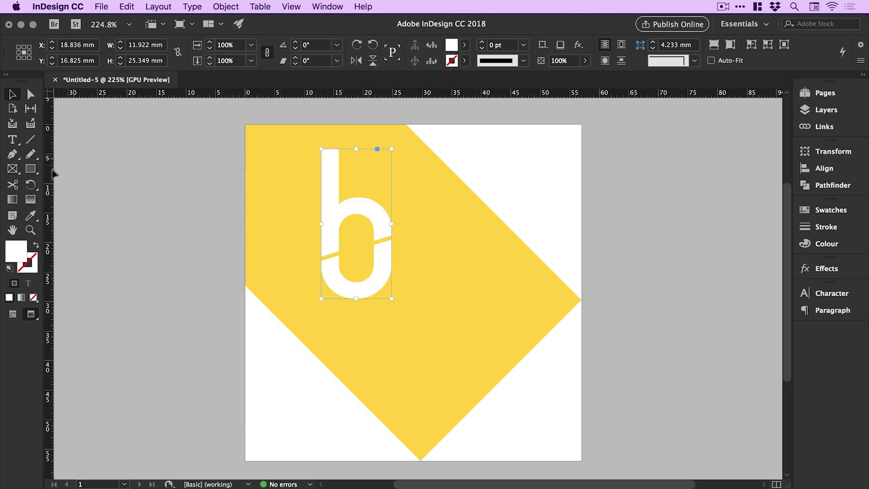
Rotate the logo 45° and enlarge it using the scale field
{"action": "left_click", "coordinate": [30, 185]}
{"action": "left_click_drag", "start_coordinate": [431, 163], "coordinate": [360, 146]}
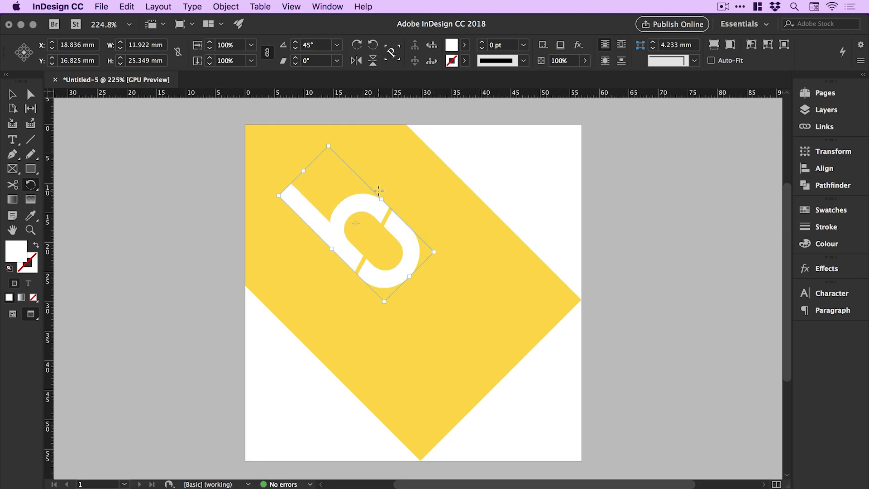
{"action": "key", "text": "v"}
{"action": "left_click", "coordinate": [229, 46]}
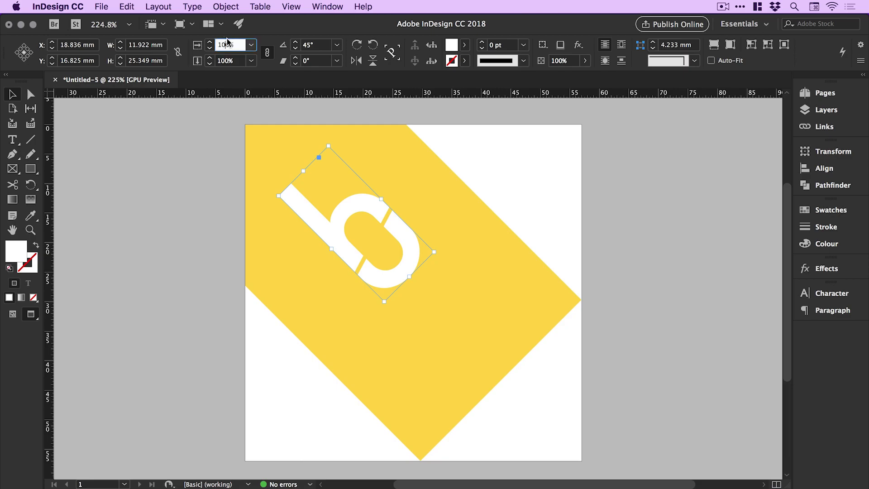
{"action": "key", "text": "shift+Up"}
{"action": "key", "text": "shift+Up"}
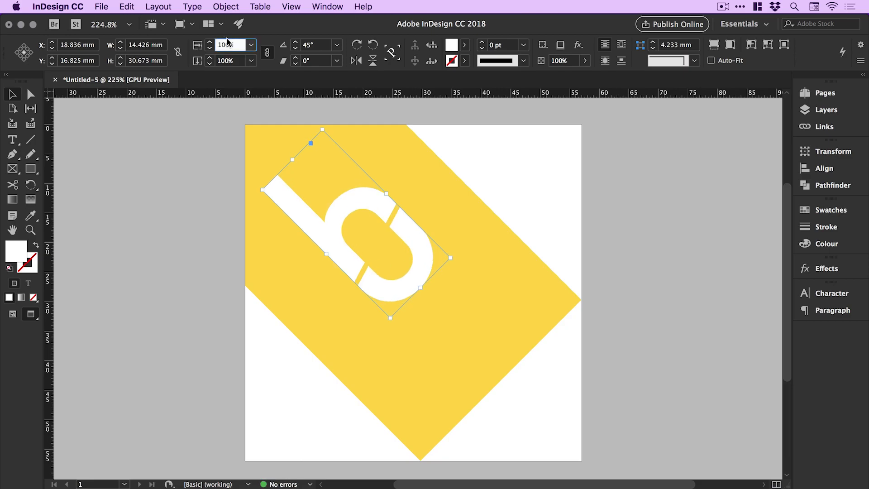
{"action": "key", "text": "shift+Up"}
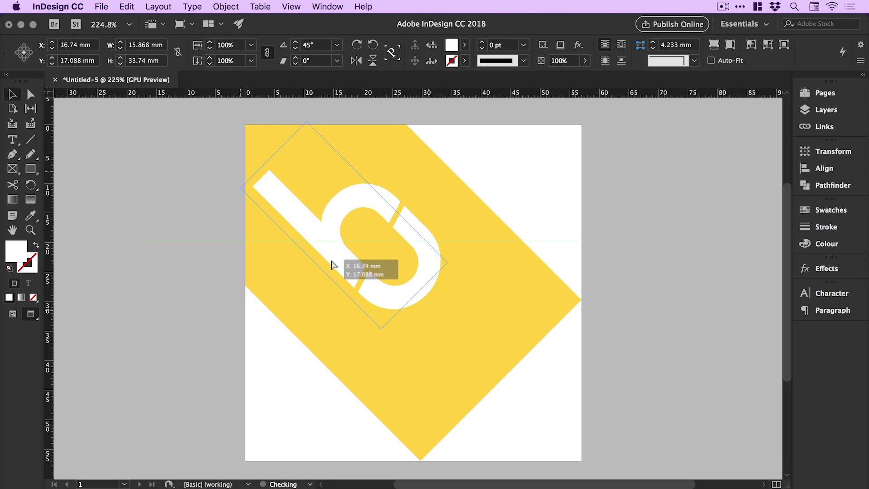
Place the white logo on the band's upper-left and nudge it up and right
{"action": "left_click_drag", "start_coordinate": [342, 259], "coordinate": [317, 245]}
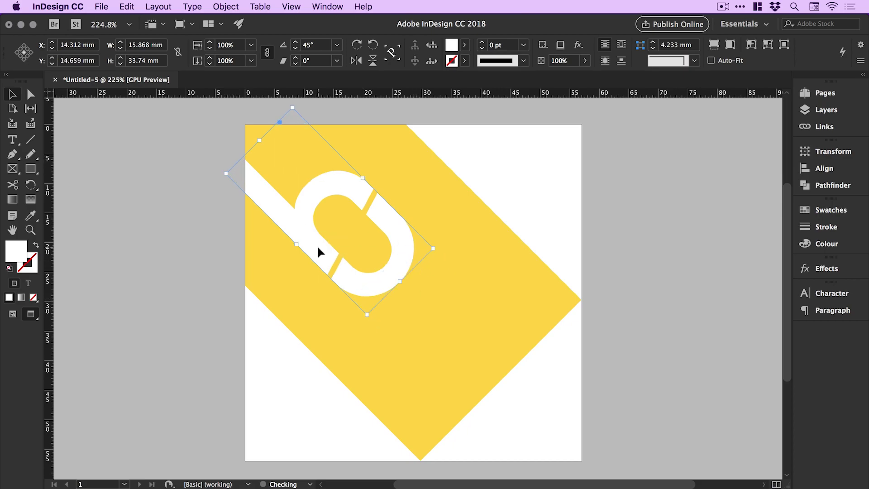
{"action": "left_click", "coordinate": [186, 243]}
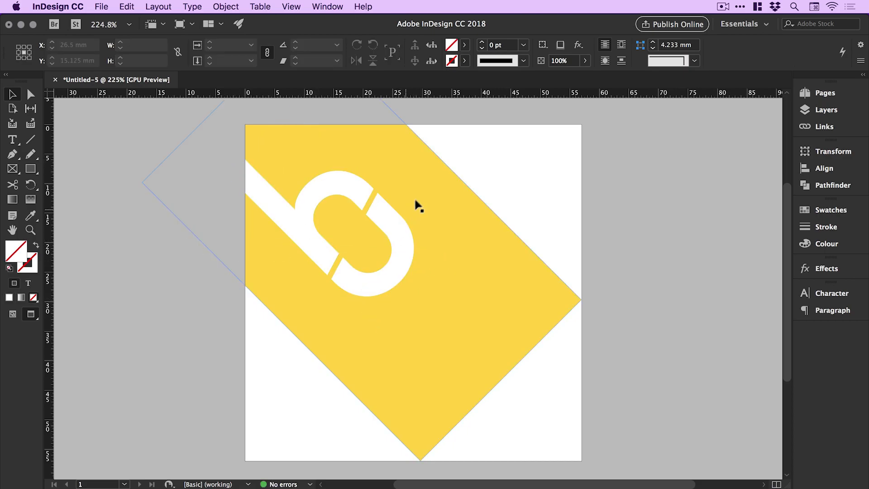
{"action": "left_click", "coordinate": [392, 219]}
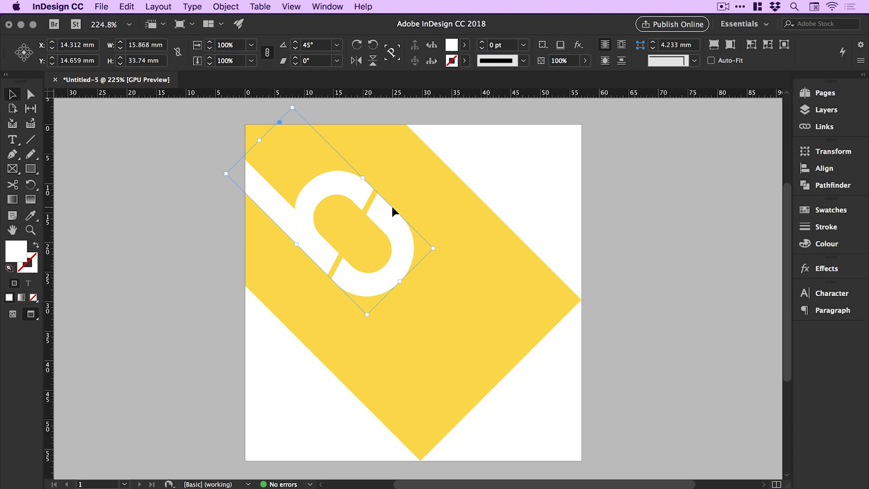
{"action": "key", "text": "Up"}
{"action": "key", "text": "Right"}
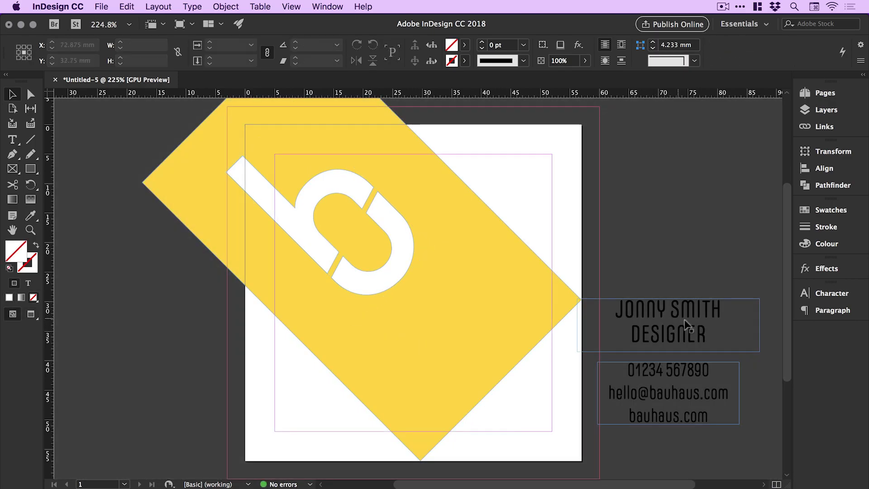
Move the name and contact text onto the card and send the yellow band to the back
{"action": "left_click_drag", "start_coordinate": [678, 331], "coordinate": [479, 330]}
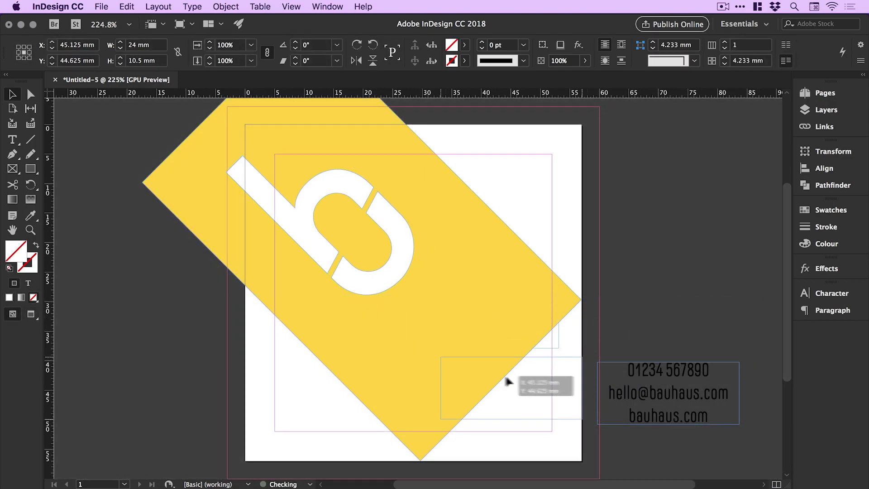
{"action": "left_click_drag", "start_coordinate": [666, 386], "coordinate": [485, 372]}
{"action": "key", "text": "w"}
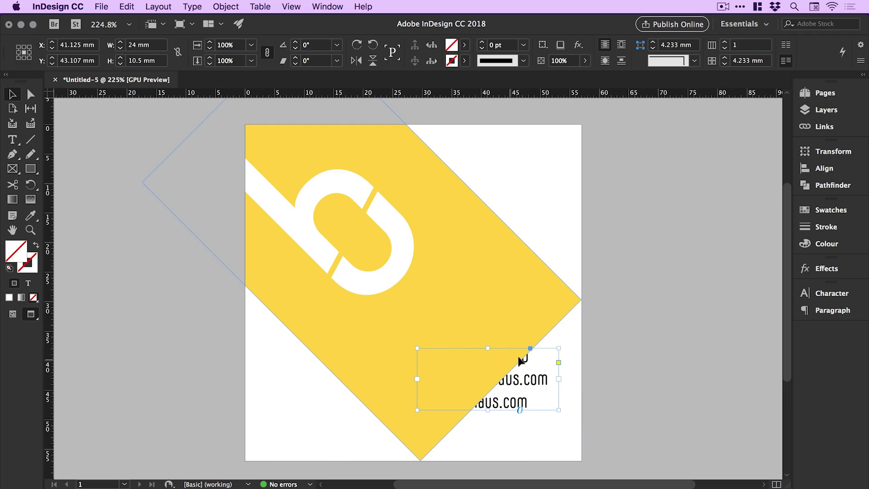
{"action": "left_click", "coordinate": [466, 258]}
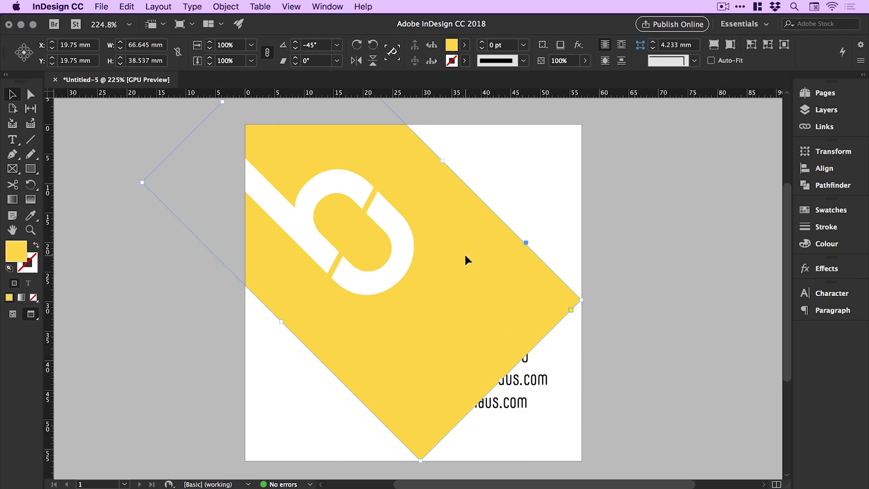
{"action": "left_click", "coordinate": [232, 6]}
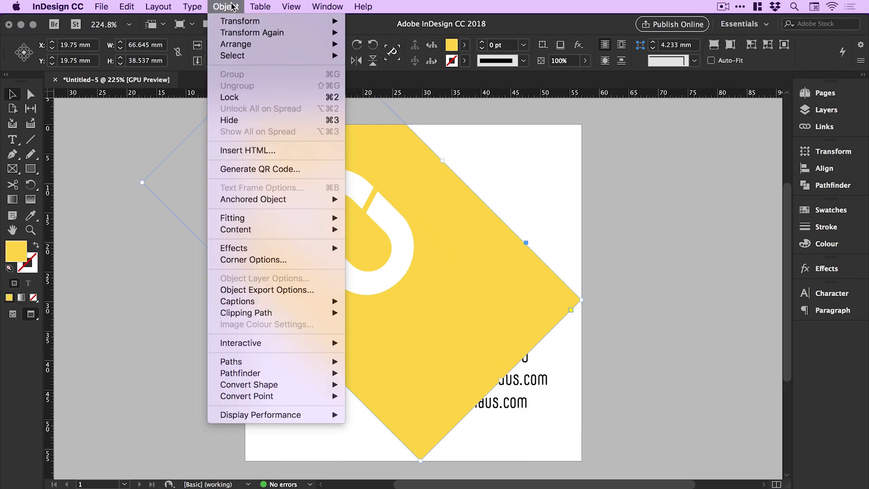
{"action": "left_click", "coordinate": [399, 79]}
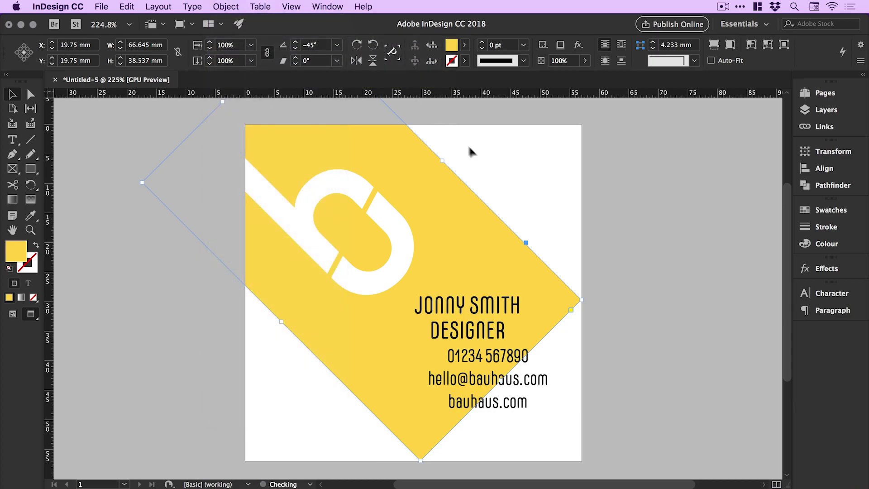
Rotate both text blocks 45° and move the contact details toward the bottom-right corner
{"action": "left_click", "coordinate": [477, 325]}
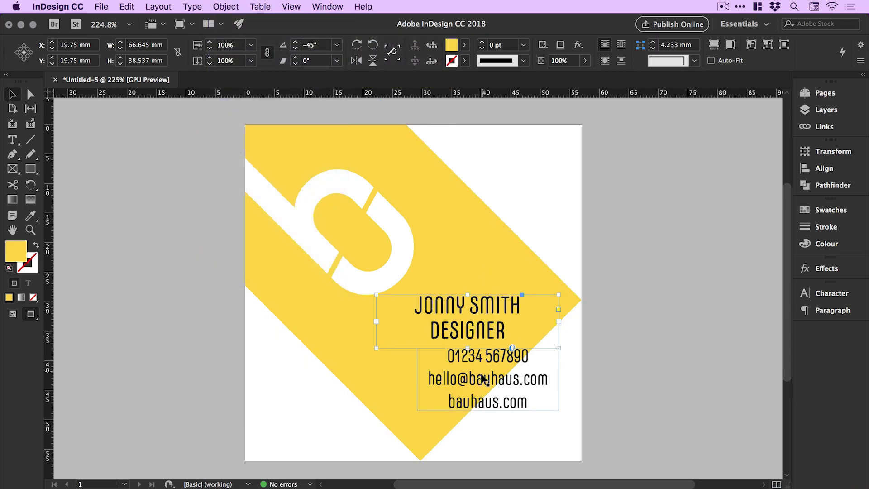
{"action": "left_click", "coordinate": [481, 378], "text": "shift"}
{"action": "left_click", "coordinate": [30, 185]}
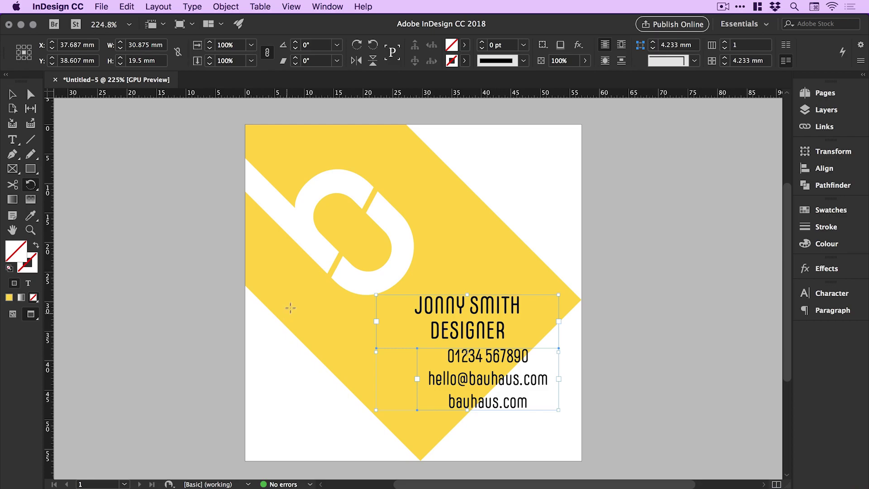
{"action": "left_click_drag", "start_coordinate": [317, 303], "coordinate": [362, 398]}
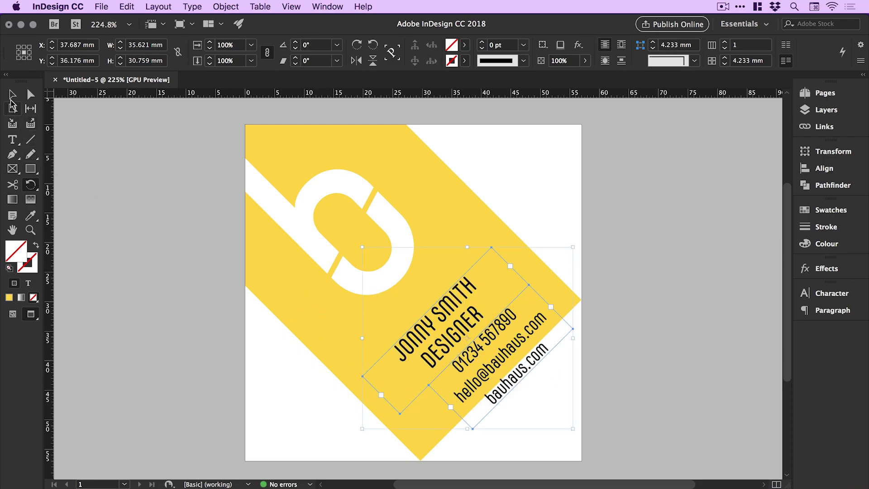
{"action": "left_click", "coordinate": [12, 96]}
{"action": "left_click", "coordinate": [635, 230]}
{"action": "left_click_drag", "start_coordinate": [499, 367], "coordinate": [519, 417]}
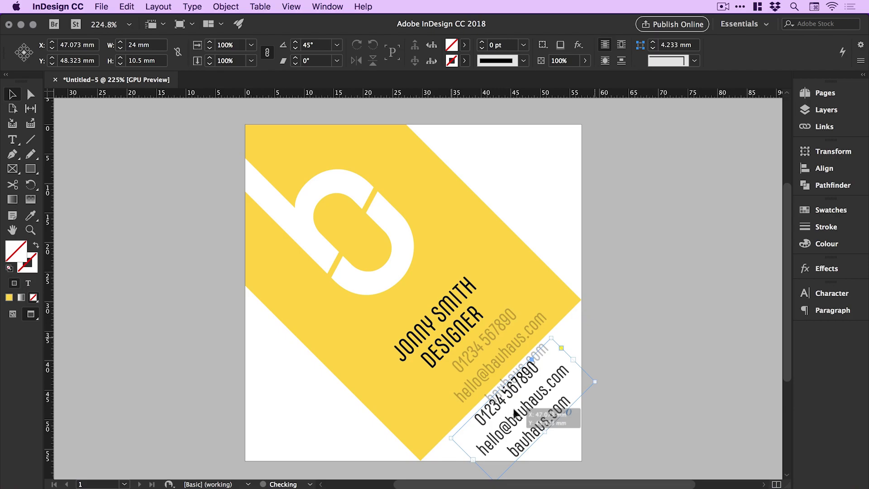
{"action": "left_click", "coordinate": [456, 330]}
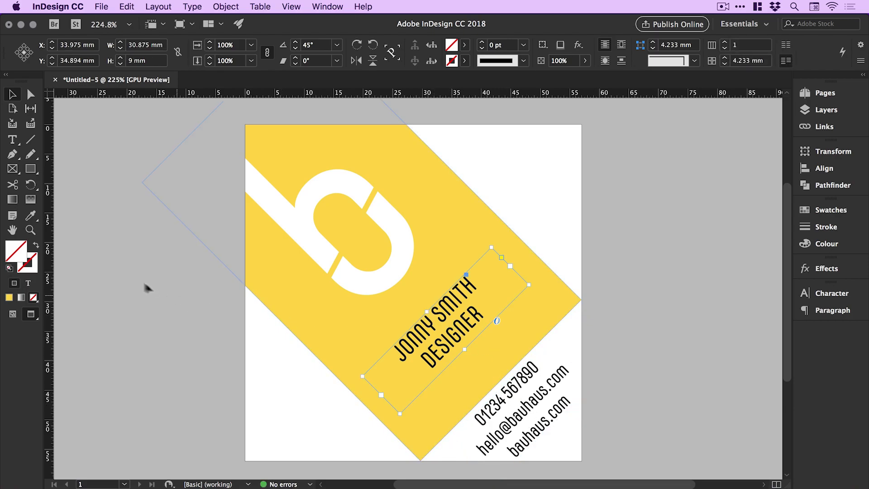
Colour the 'Jonny Smith / Designer' text [Paper] white
{"action": "left_click", "coordinate": [13, 141]}
{"action": "left_click_drag", "start_coordinate": [483, 307], "coordinate": [394, 356]}
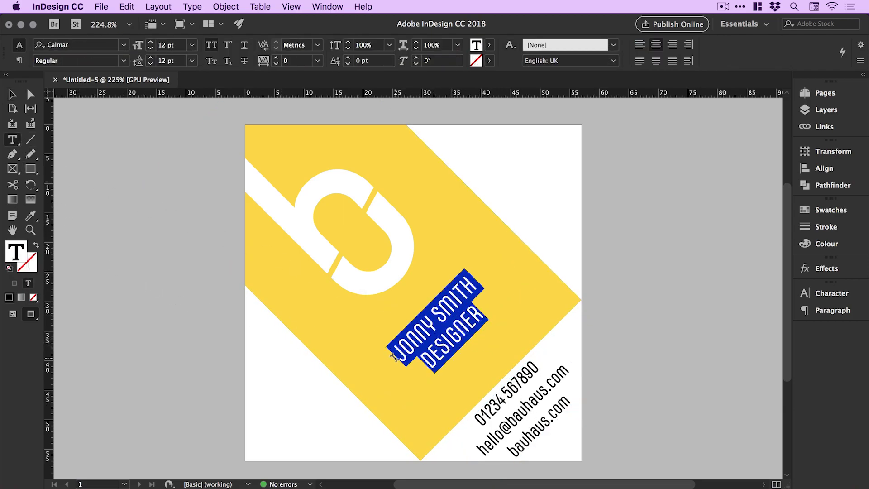
{"action": "left_click", "coordinate": [830, 210]}
{"action": "left_click", "coordinate": [681, 269]}
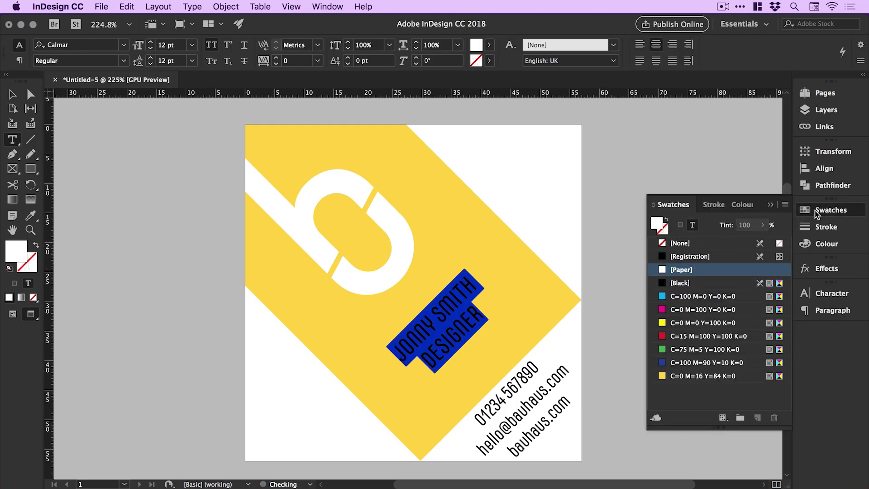
{"action": "left_click", "coordinate": [11, 94]}
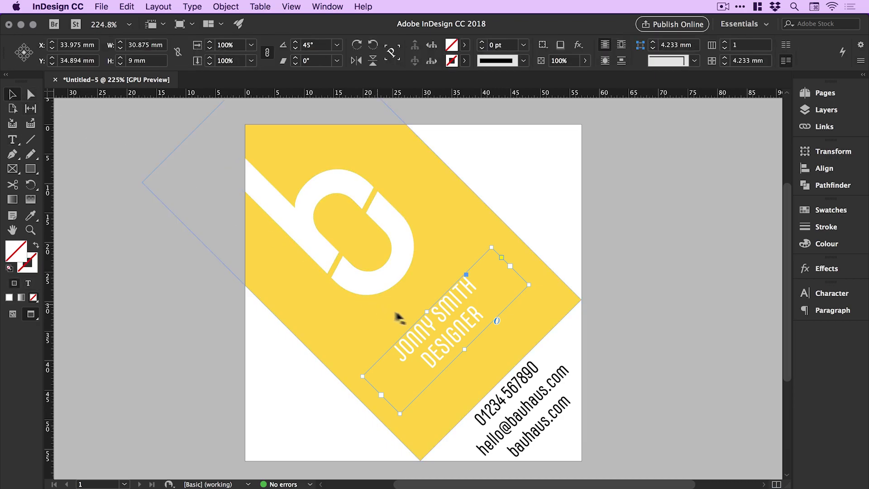
{"action": "left_click", "coordinate": [627, 262]}
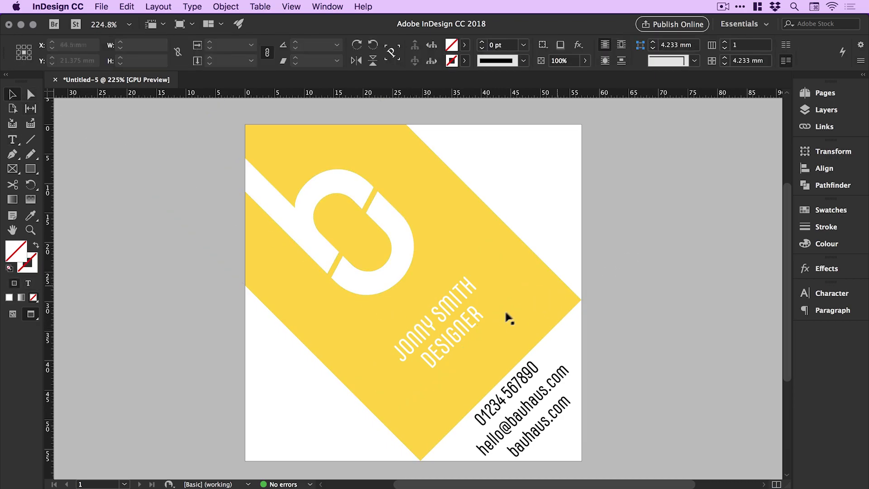
Try a magenta fill on the name frame, then undo it
{"action": "left_click", "coordinate": [459, 314]}
{"action": "left_click", "coordinate": [830, 210]}
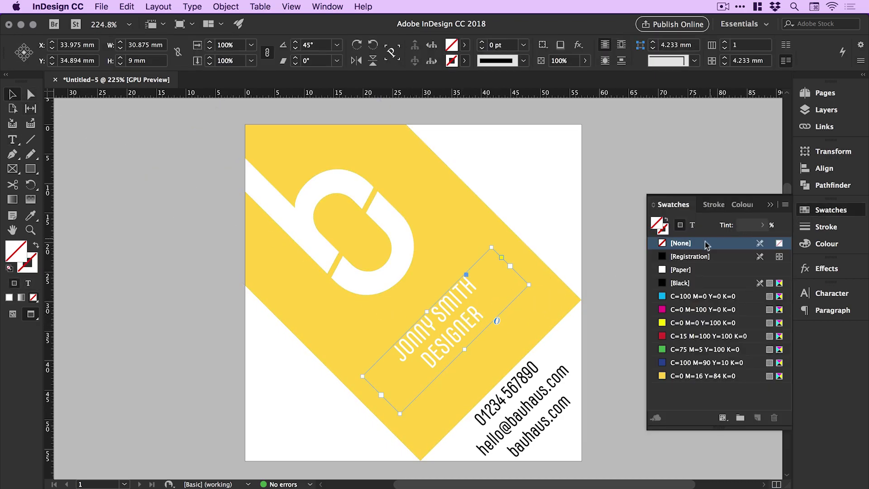
{"action": "left_click", "coordinate": [693, 310]}
{"action": "left_click", "coordinate": [681, 161]}
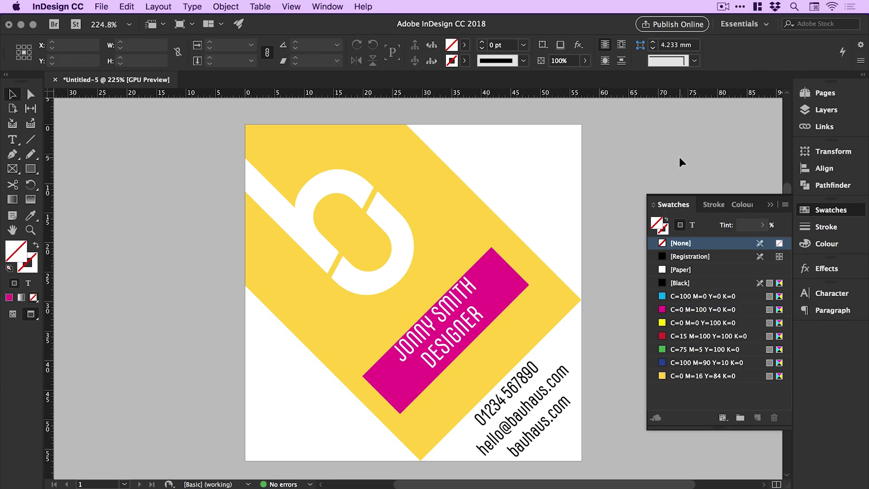
{"action": "key", "text": "super+z"}
{"action": "left_click", "coordinate": [830, 210]}
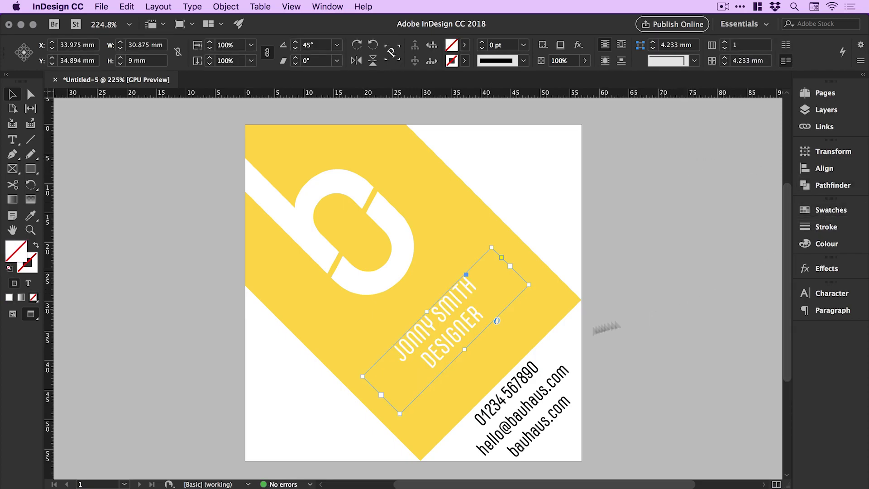
Set the three contact lines to 9 pt size with 11 pt leading
{"action": "key", "text": "t"}
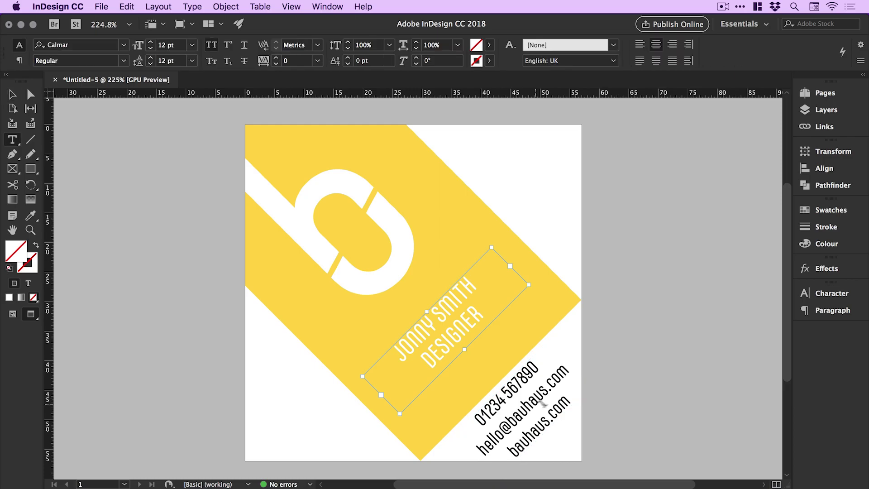
{"action": "left_click_drag", "start_coordinate": [567, 400], "coordinate": [475, 425]}
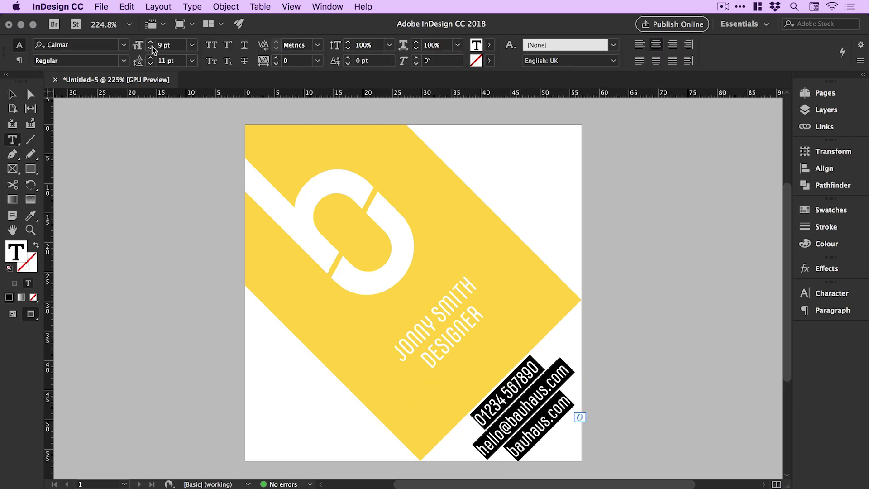
{"action": "left_click", "coordinate": [150, 58]}
{"action": "left_click", "coordinate": [151, 57]}
Move and stretch the yellow band, then nudge the contact block into place
{"action": "left_click", "coordinate": [13, 94]}
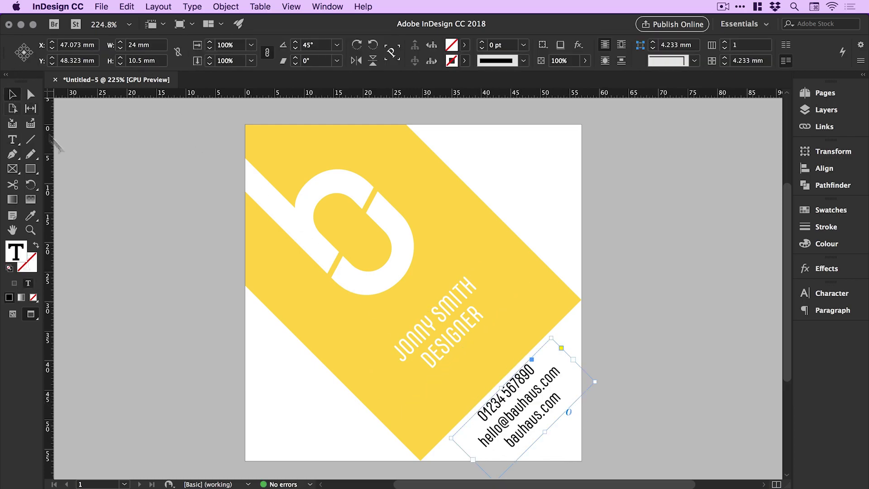
{"action": "left_click", "coordinate": [414, 305]}
{"action": "left_click_drag", "start_coordinate": [458, 387], "coordinate": [439, 373]}
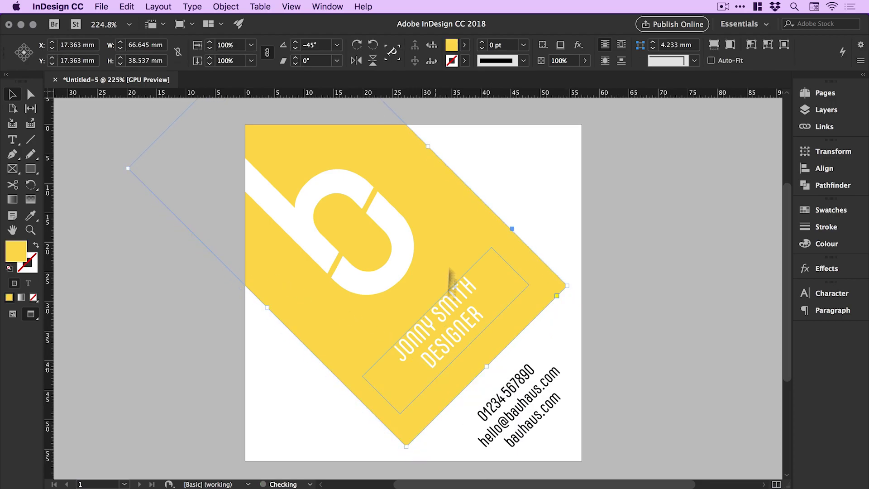
{"action": "left_click_drag", "start_coordinate": [426, 147], "coordinate": [441, 133]}
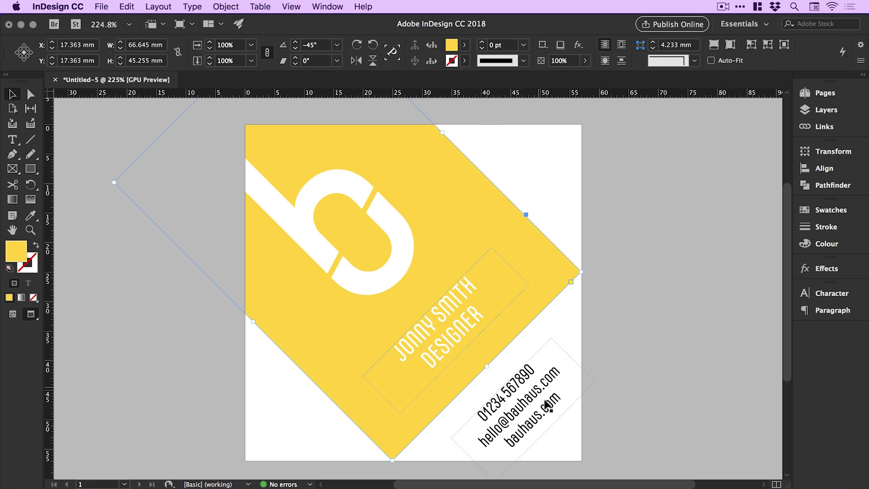
{"action": "mouse_move", "coordinate": [541, 409]}
{"action": "left_mouse_down"}
{"action": "mouse_move", "coordinate": [536, 402]}
{"action": "mouse_move", "coordinate": [546, 390]}
{"action": "left_mouse_up"}
{"action": "left_click", "coordinate": [636, 330]}
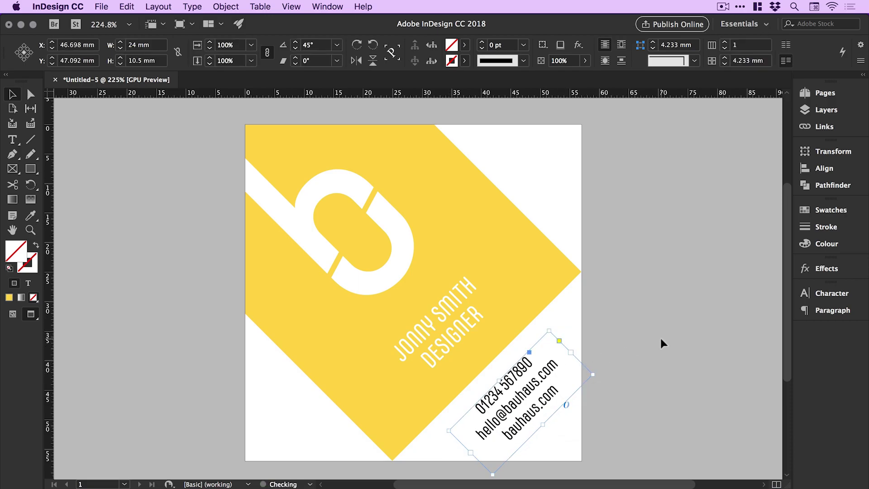
{"action": "left_click", "coordinate": [643, 331]}
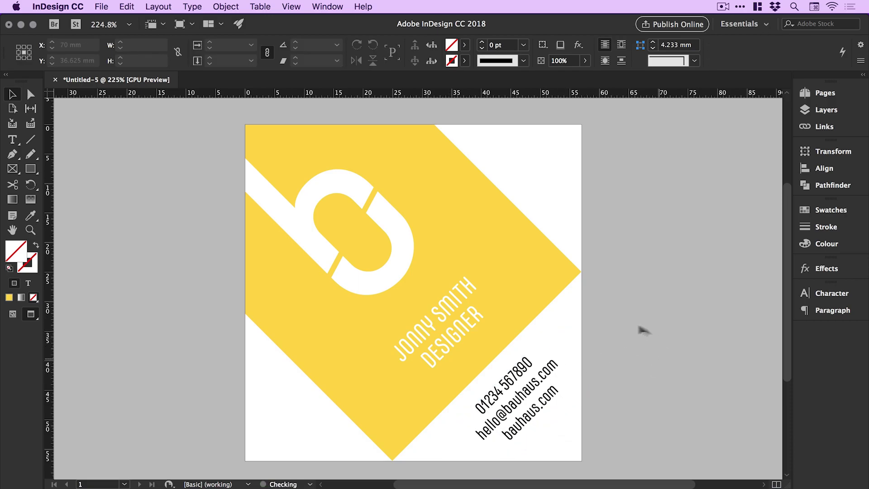
Draw a rectangle near the page bottom and fill it with the yellow swatch
{"action": "left_click", "coordinate": [29, 170]}
{"action": "mouse_move", "coordinate": [320, 400]}
{"action": "left_mouse_down"}
{"action": "mouse_move", "coordinate": [395, 434]}
{"action": "mouse_move", "coordinate": [414, 453]}
{"action": "left_mouse_up"}
{"action": "key", "text": "v"}
{"action": "left_click", "coordinate": [830, 210]}
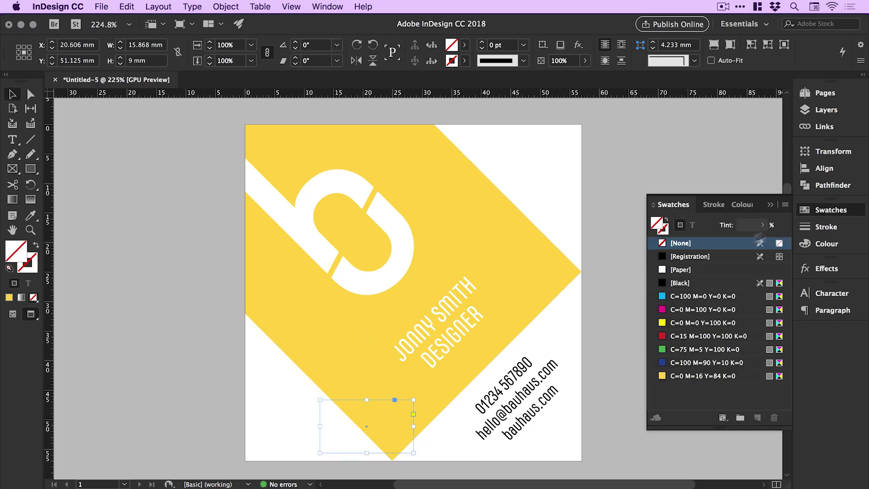
{"action": "left_click", "coordinate": [688, 379]}
{"action": "mouse_move", "coordinate": [364, 418]}
{"action": "left_mouse_down"}
{"action": "mouse_move", "coordinate": [601, 417]}
{"action": "mouse_move", "coordinate": [576, 428]}
{"action": "mouse_move", "coordinate": [587, 444]}
{"action": "left_mouse_up"}
Rotate the yellow band 45° and fit it into the bottom-right corner, previewing without guides
{"action": "key", "text": "r"}
{"action": "key", "text": "v"}
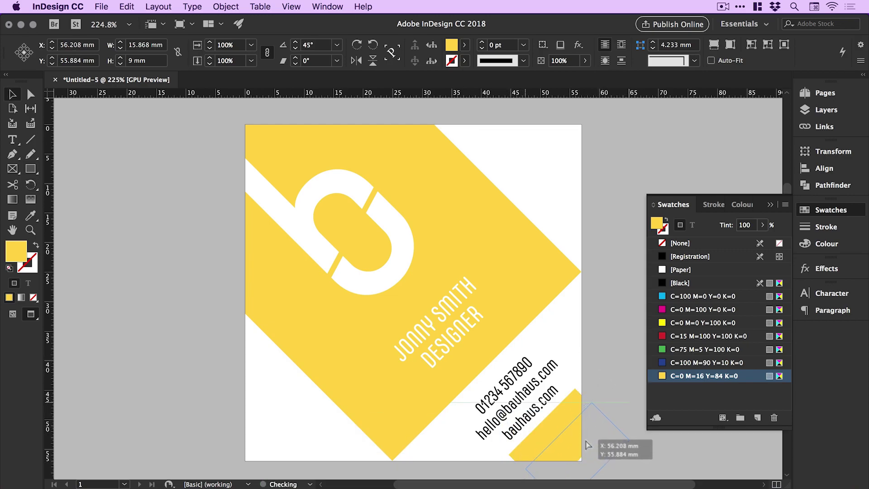
{"action": "left_click", "coordinate": [831, 211]}
{"action": "key", "text": "w"}
{"action": "scroll", "coordinate": [627, 342], "scroll_direction": "down", "scroll_amount": 3}
{"action": "scroll", "coordinate": [628, 342], "scroll_direction": "right", "scroll_amount": 1}
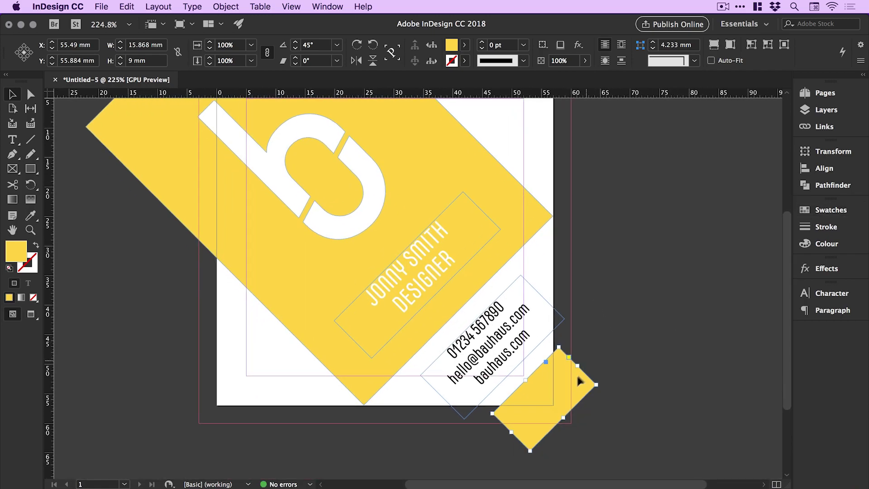
{"action": "key", "text": "w"}
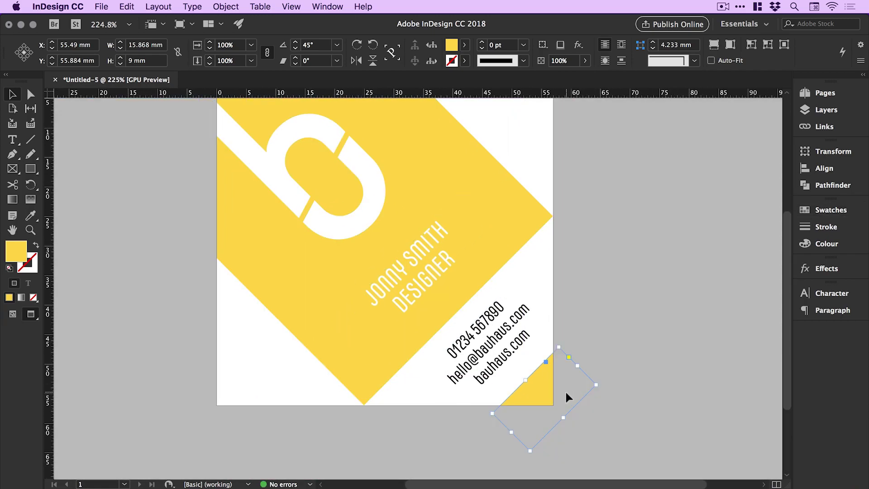
{"action": "left_click_drag", "start_coordinate": [566, 392], "coordinate": [570, 397]}
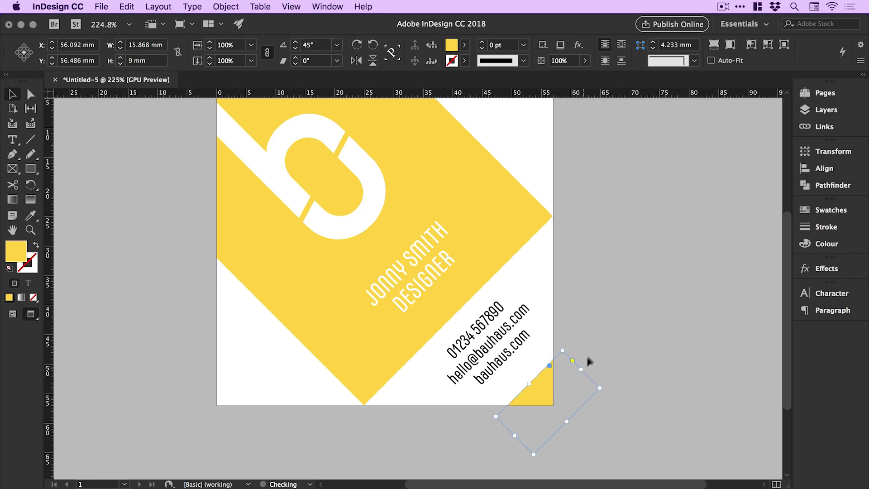
{"action": "left_click", "coordinate": [596, 328]}
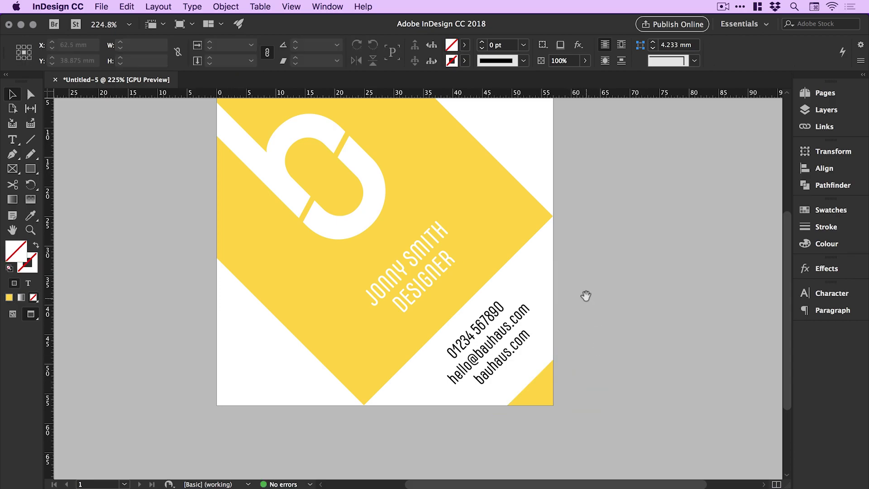
Nudge the contact details slightly right and down
{"action": "left_click_drag", "start_coordinate": [585, 295], "coordinate": [597, 313]}
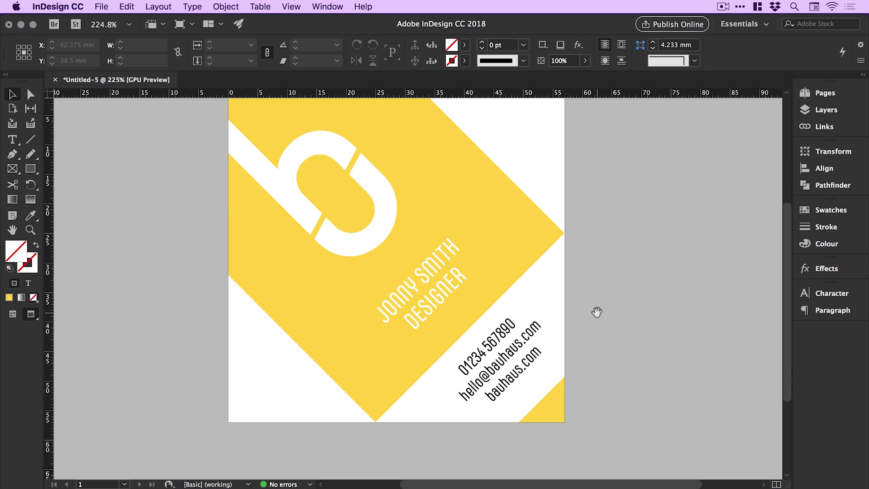
{"action": "left_click_drag", "start_coordinate": [522, 362], "coordinate": [526, 367]}
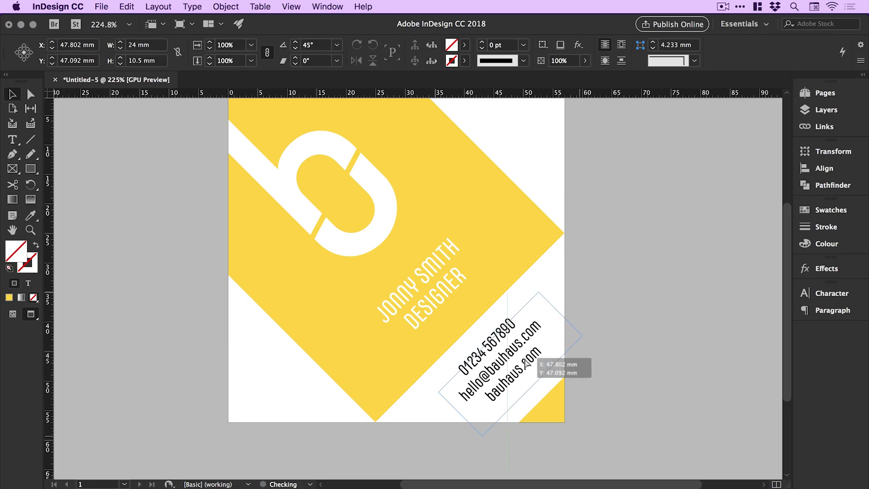
{"action": "left_click", "coordinate": [581, 321]}
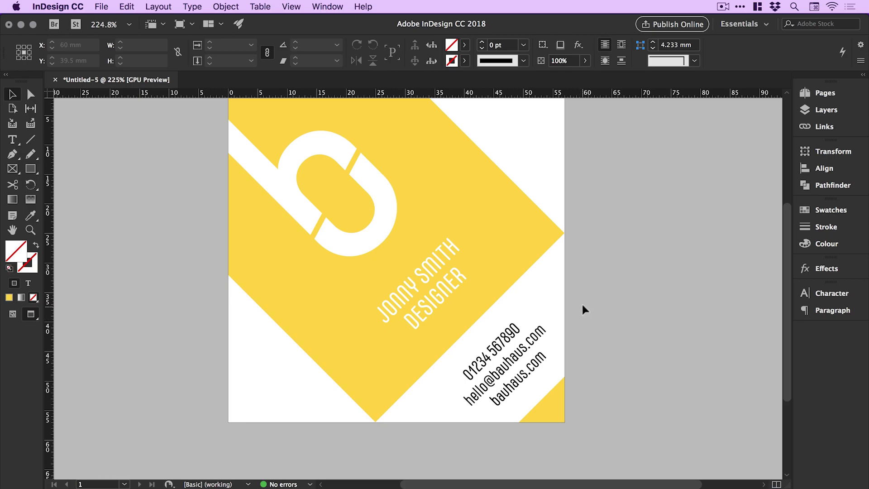
{"action": "left_click_drag", "start_coordinate": [582, 306], "coordinate": [601, 328]}
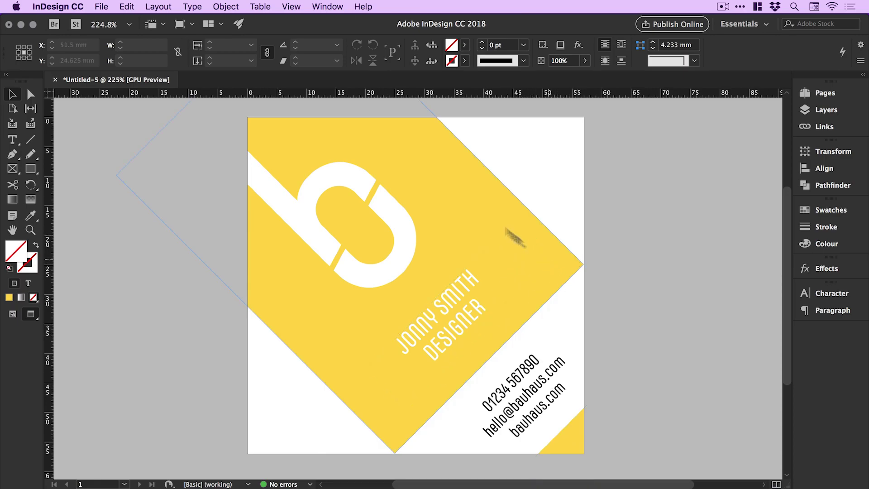
Scale the white b logo by 110% twice and shift it slightly up-left
{"action": "left_click", "coordinate": [390, 207]}
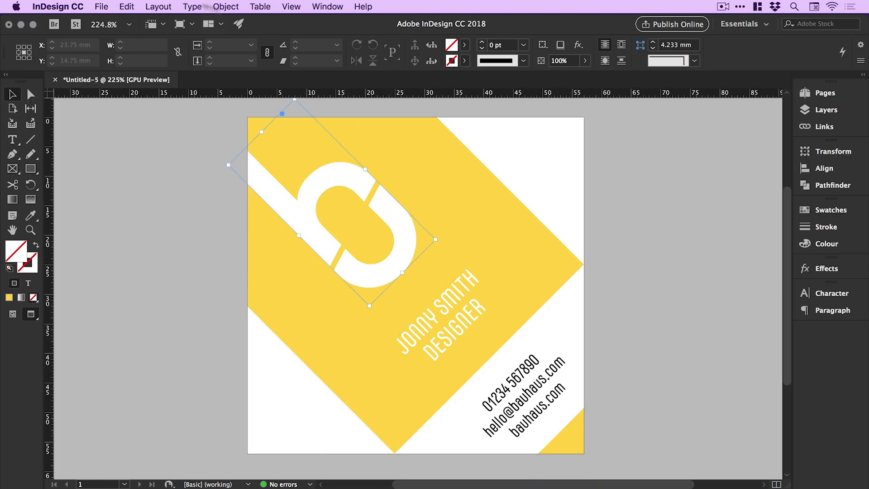
{"action": "left_click", "coordinate": [228, 47]}
{"action": "type", "text": "110"}
{"action": "key", "text": "Return"}
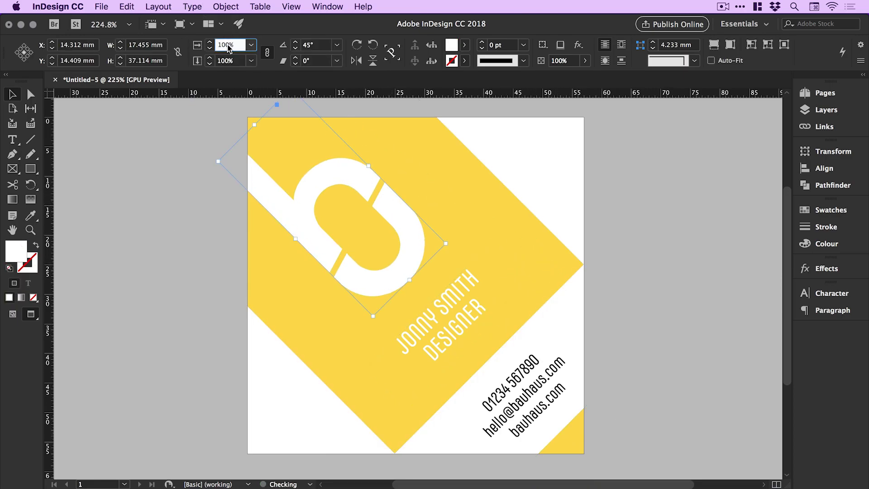
{"action": "type", "text": "110"}
{"action": "key", "text": "Return"}
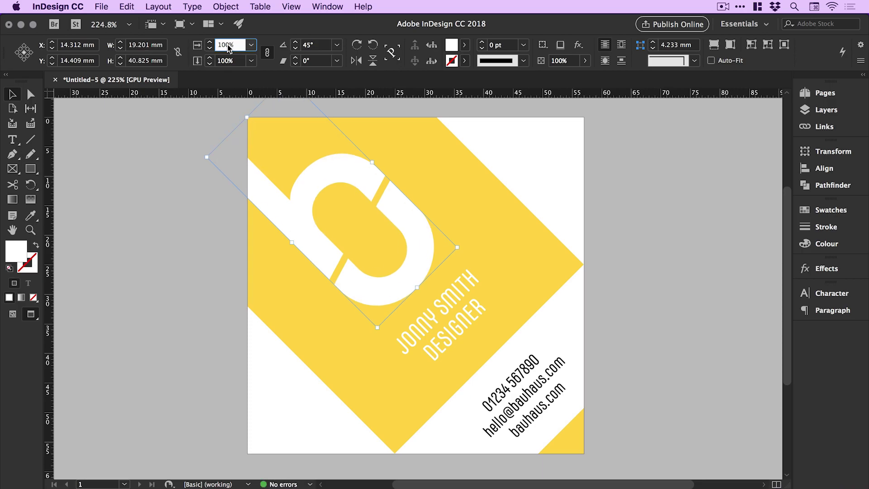
{"action": "left_click_drag", "start_coordinate": [317, 250], "coordinate": [305, 249]}
Scale up the white name and title frame in three increments
{"action": "left_click_drag", "start_coordinate": [439, 318], "coordinate": [443, 322]}
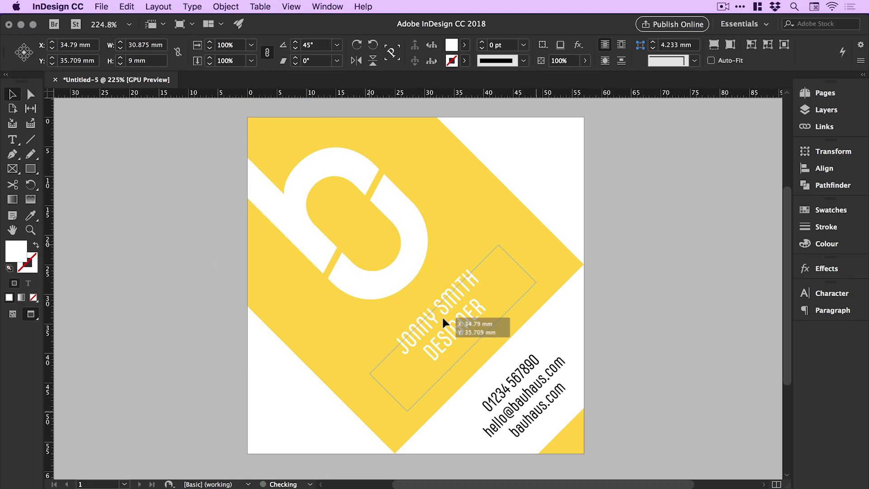
{"action": "double_click", "coordinate": [474, 283]}
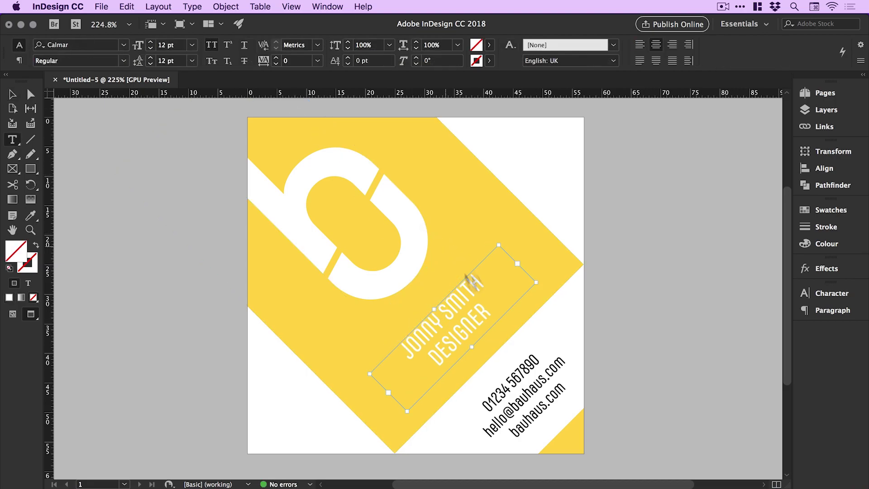
{"action": "left_click_drag", "start_coordinate": [485, 311], "coordinate": [398, 349]}
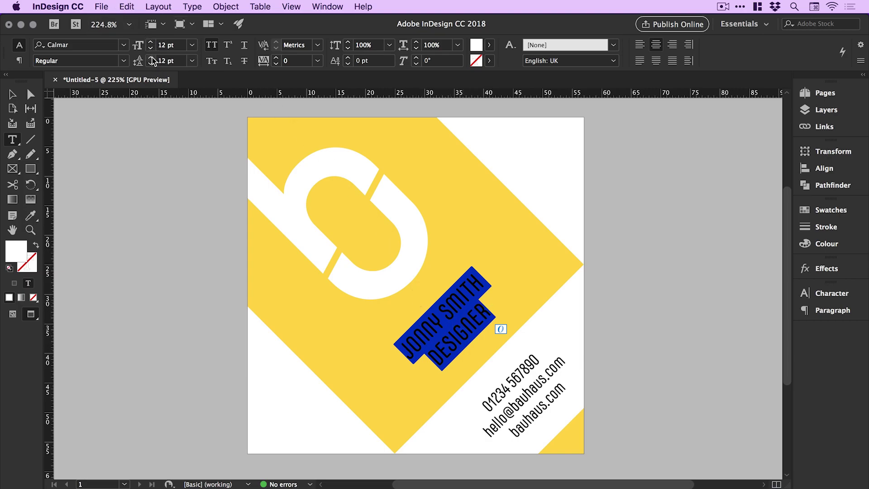
{"action": "left_click", "coordinate": [13, 94]}
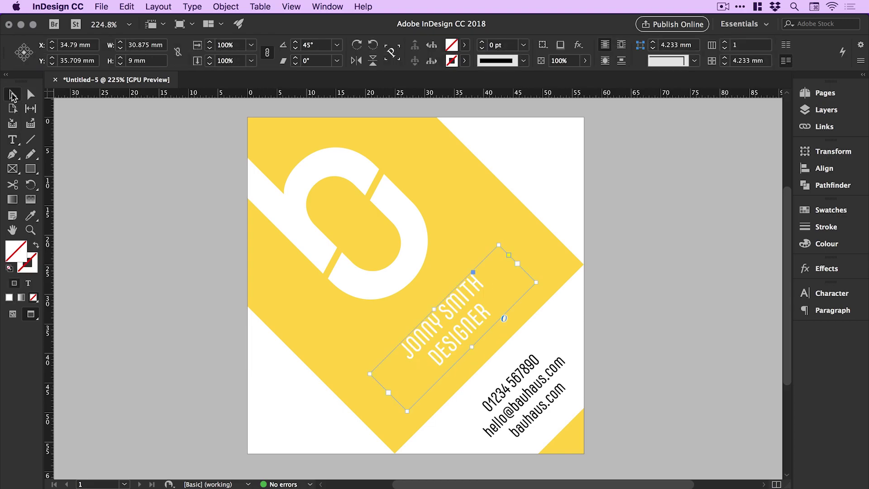
{"action": "left_click", "coordinate": [210, 43]}
{"action": "left_click", "coordinate": [210, 43]}
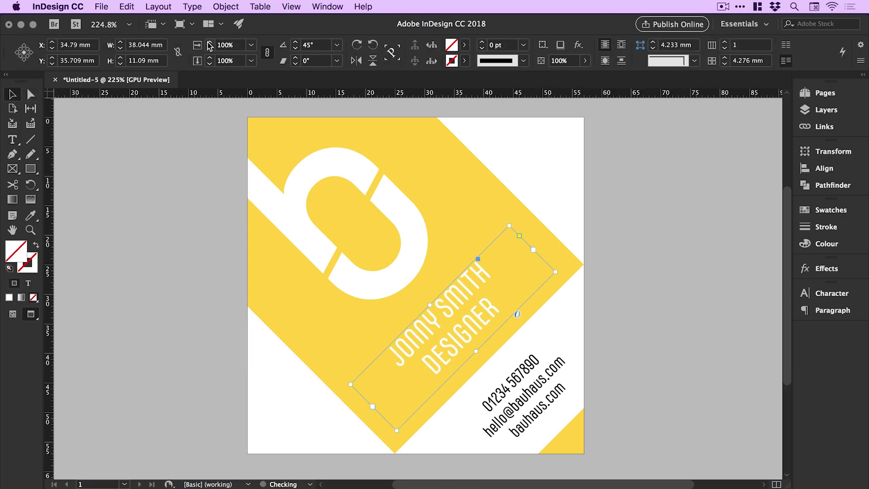
{"action": "left_click", "coordinate": [210, 44]}
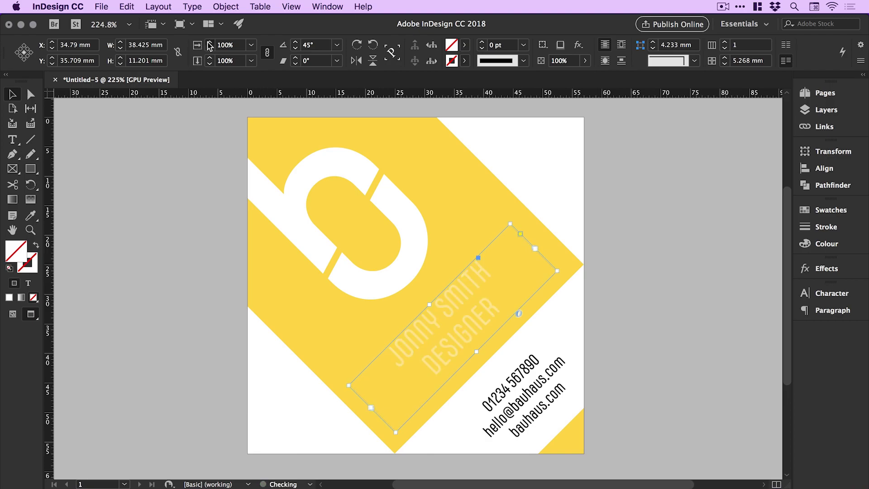
Check the name and title text is about 15 pt, then deselect everything
{"action": "left_click", "coordinate": [13, 139]}
{"action": "mouse_move", "coordinate": [502, 311]}
{"action": "left_mouse_down"}
{"action": "mouse_move", "coordinate": [408, 353]}
{"action": "mouse_move", "coordinate": [389, 343]}
{"action": "left_mouse_up"}
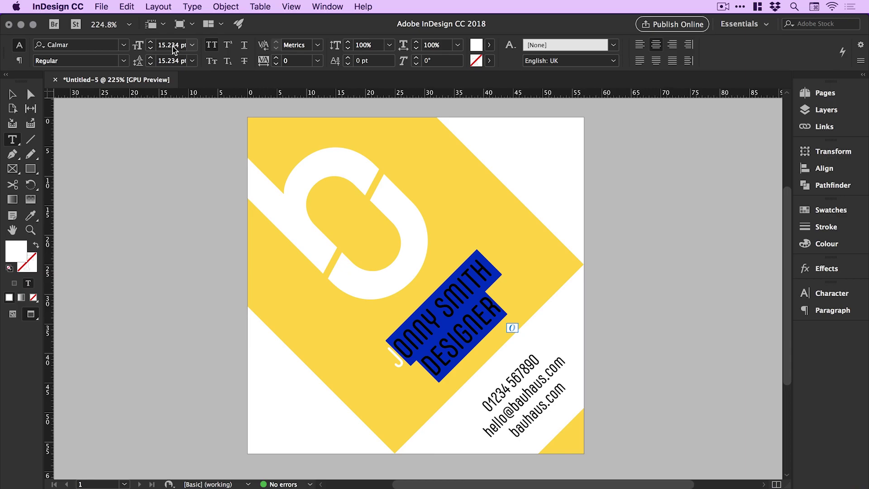
{"action": "left_click", "coordinate": [12, 94]}
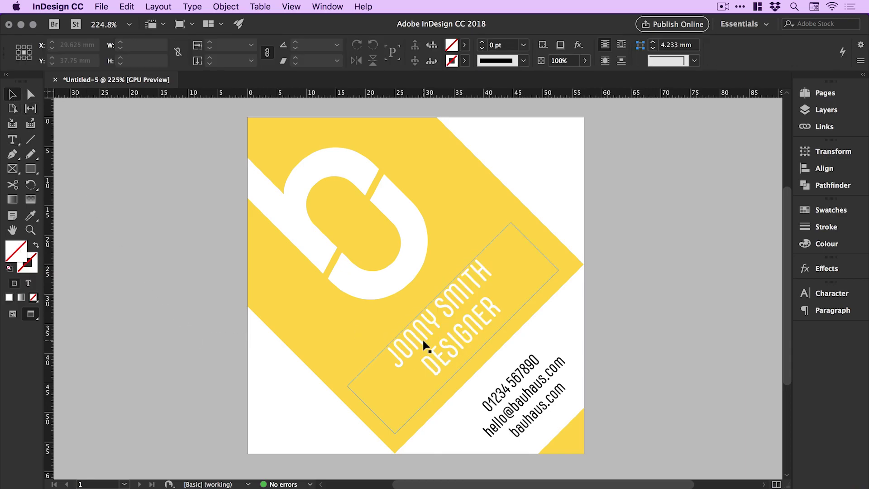
{"action": "left_click", "coordinate": [432, 319]}
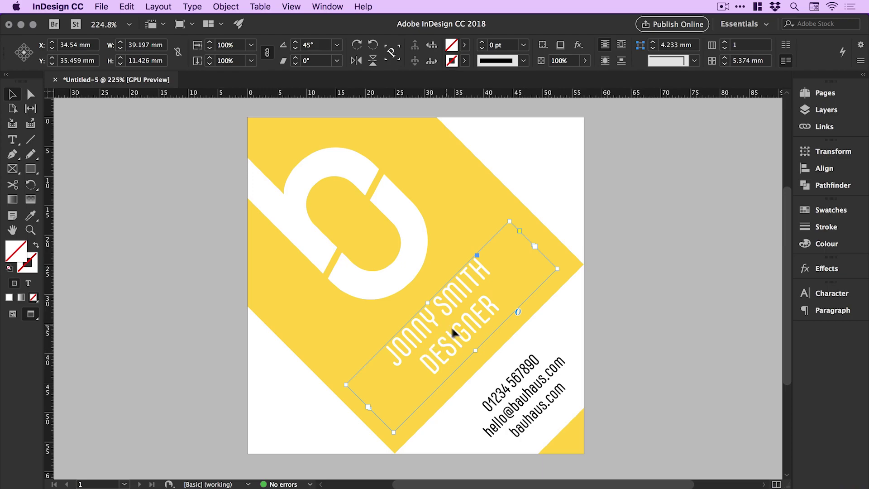
{"action": "left_click", "coordinate": [510, 387]}
{"action": "left_click", "coordinate": [627, 228]}
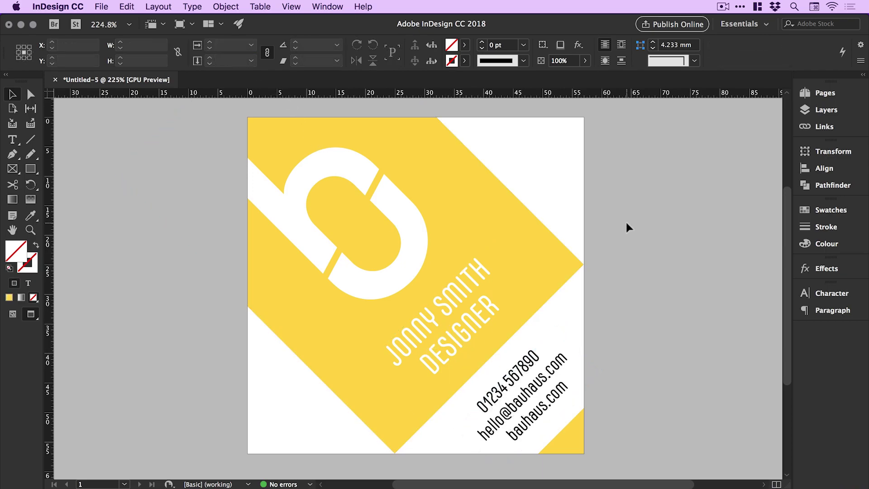